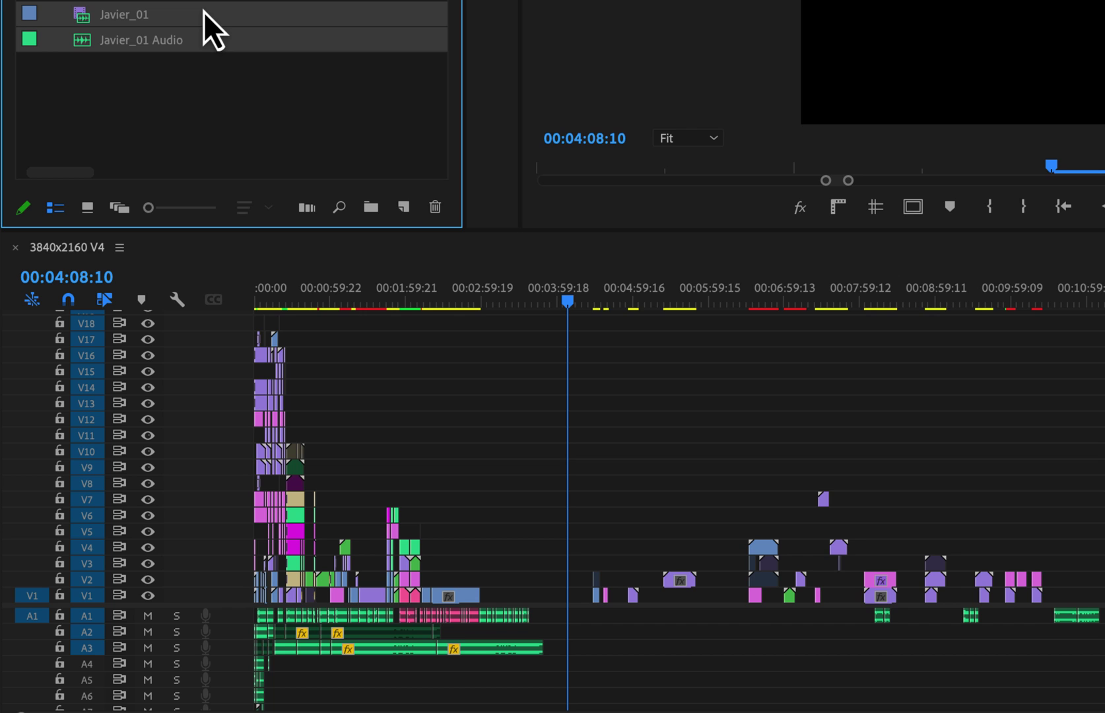
- Duplicate the 3840x2160 V4 sequence, rename the copy '3840x2160 V5', and open it
{"action": "left_click", "coordinate": [121, 266]}
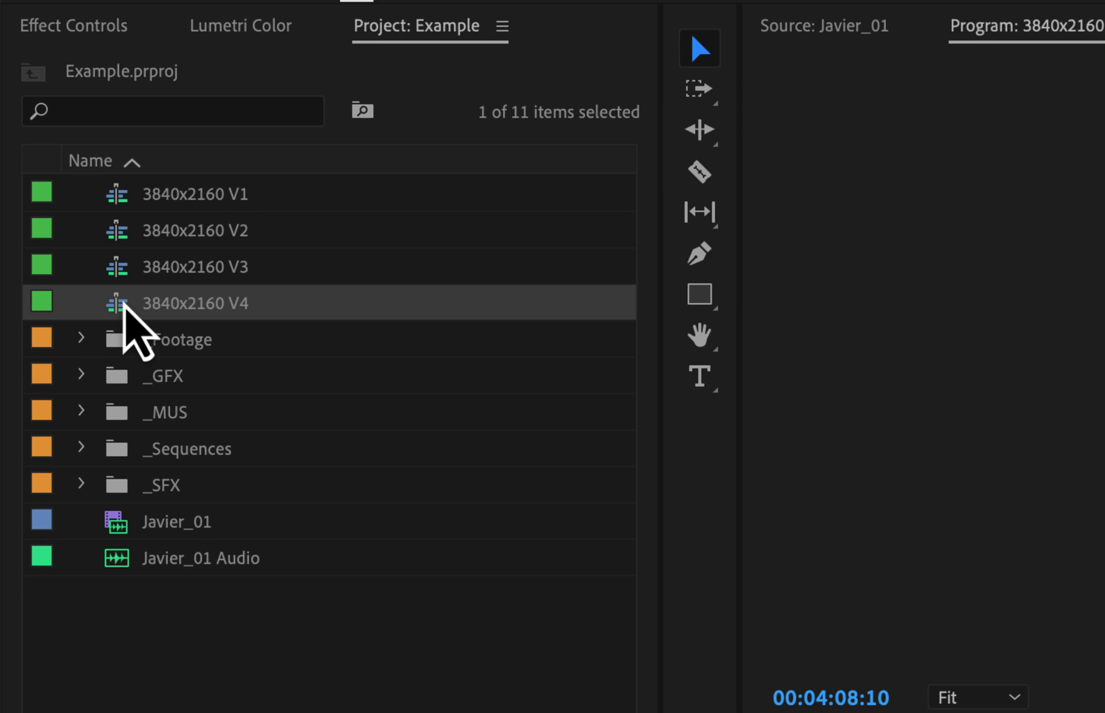
{"action": "right_click", "coordinate": [126, 305]}
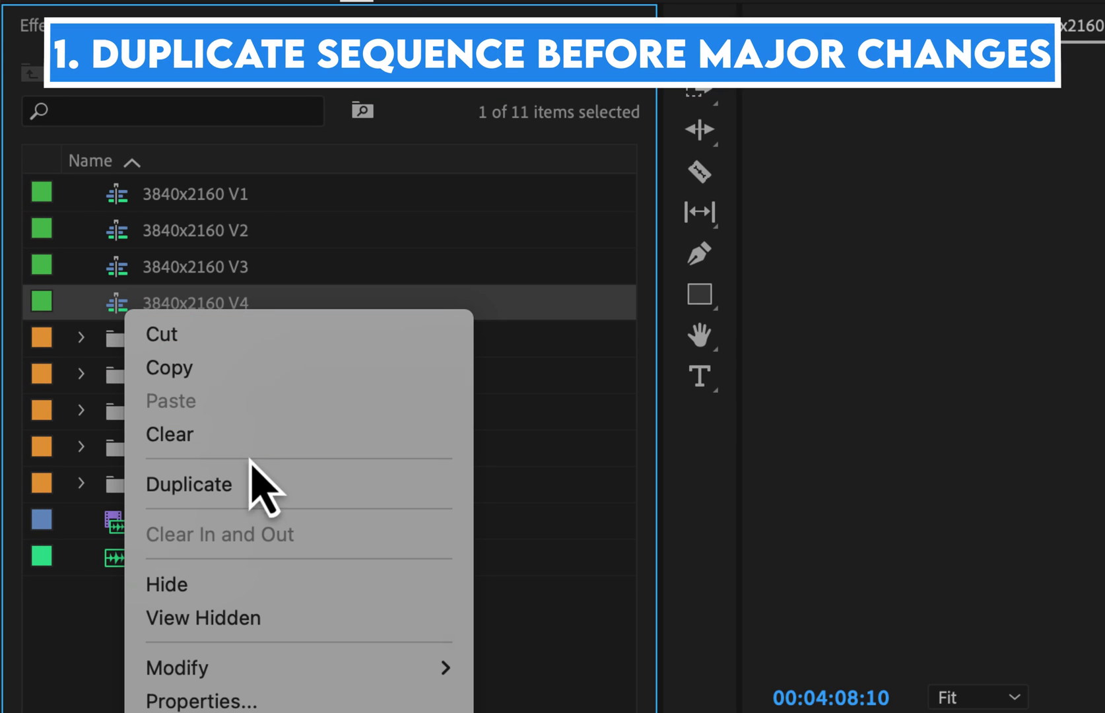
{"action": "left_click", "coordinate": [259, 486]}
{"action": "left_click", "coordinate": [280, 338]}
{"action": "key", "text": "Right"}
{"action": "key", "text": "BackSpace"}
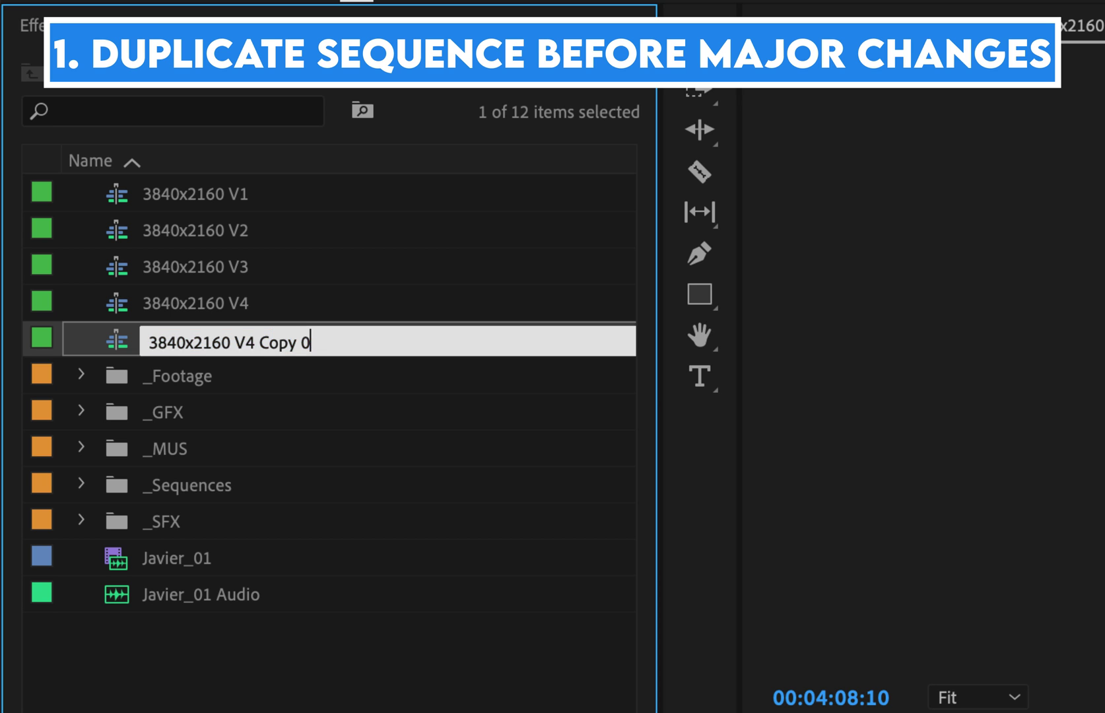
{"action": "type", "text": "5"}
{"action": "key", "text": "Return"}
{"action": "double_click", "coordinate": [52, 191]}
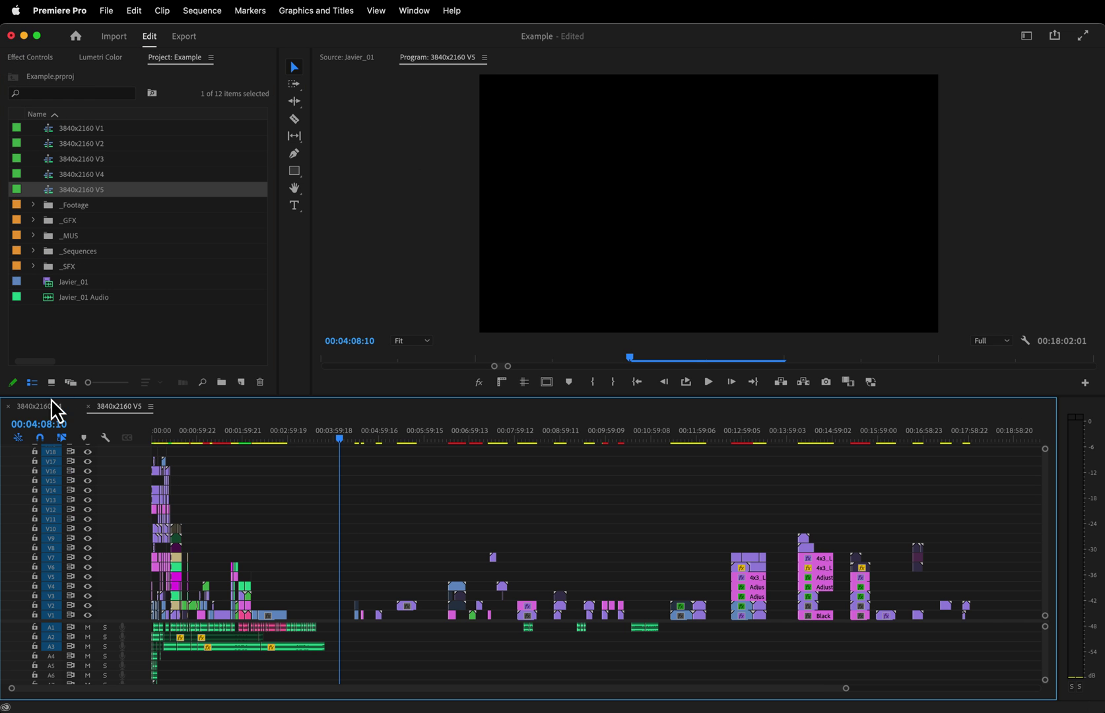
- Insert Javier_01 and Javier_01 Audio at the 00:04:08:10 playhead, pushing later clips right
{"action": "left_click", "coordinate": [56, 284]}
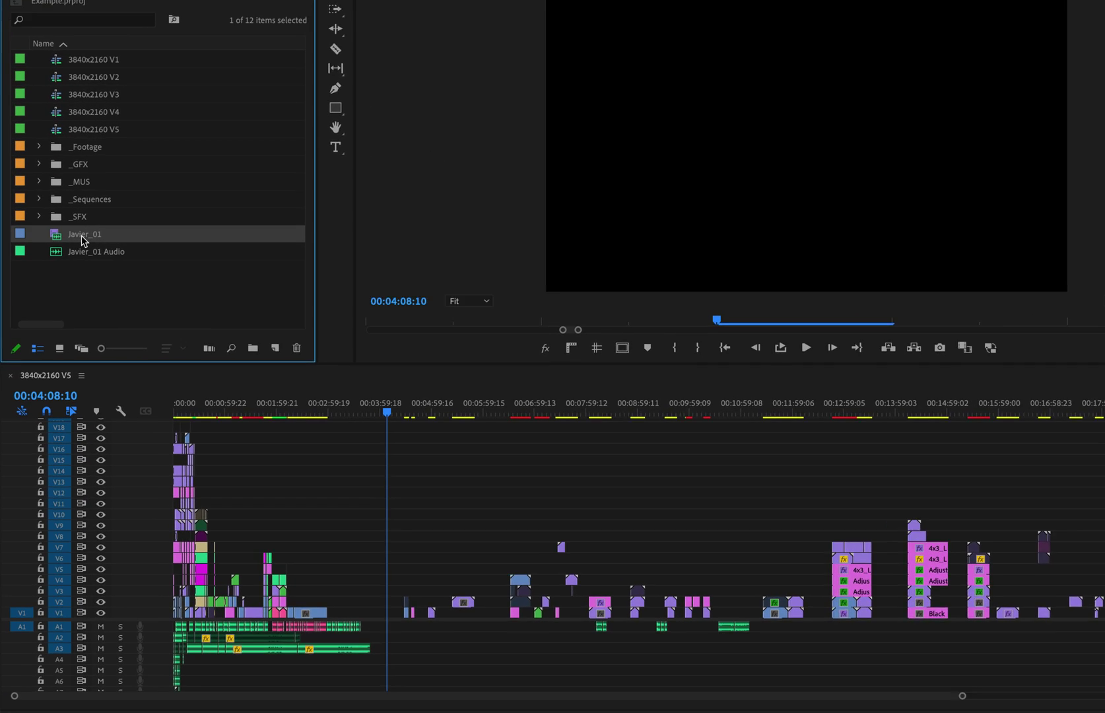
{"action": "left_click", "coordinate": [53, 301], "text": "shift"}
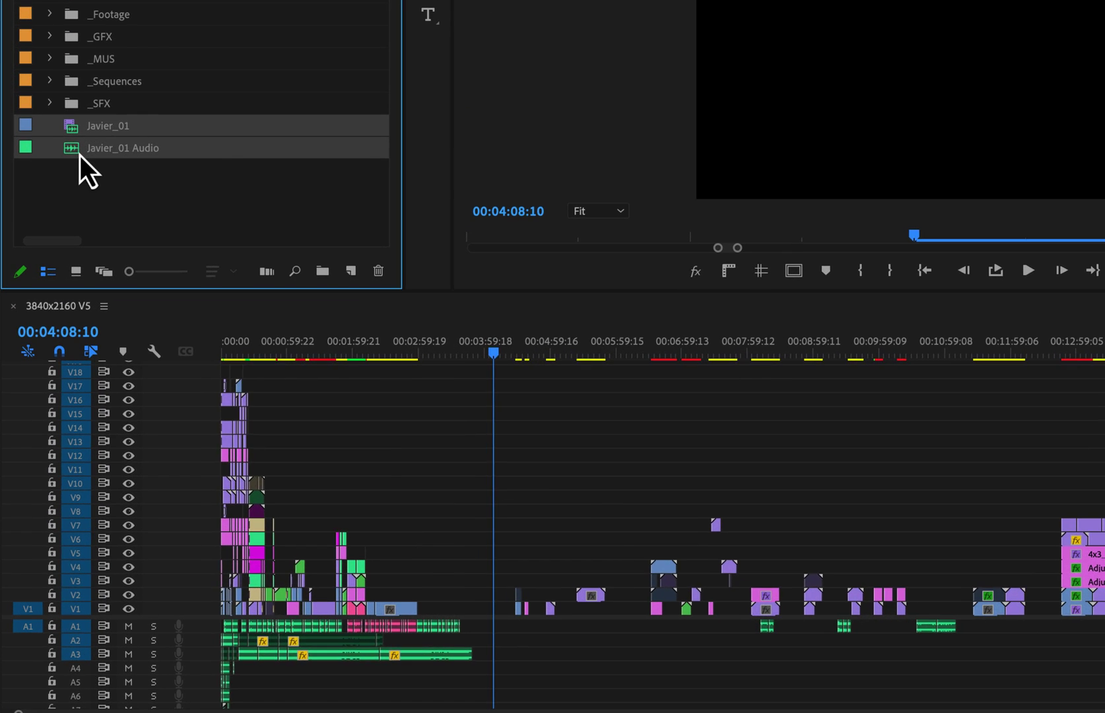
{"action": "key", "text": "backslash"}
{"action": "left_click_drag", "start_coordinate": [74, 135], "coordinate": [318, 629]}
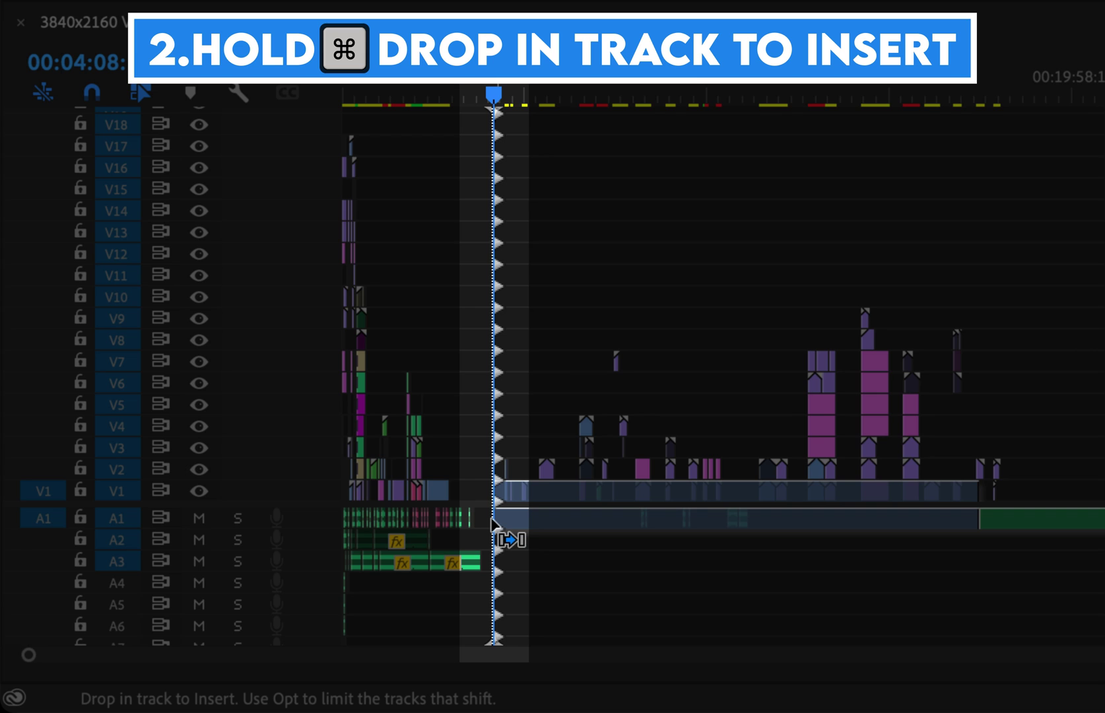
{"action": "left_click_drag", "start_coordinate": [492, 525], "coordinate": [492, 525]}
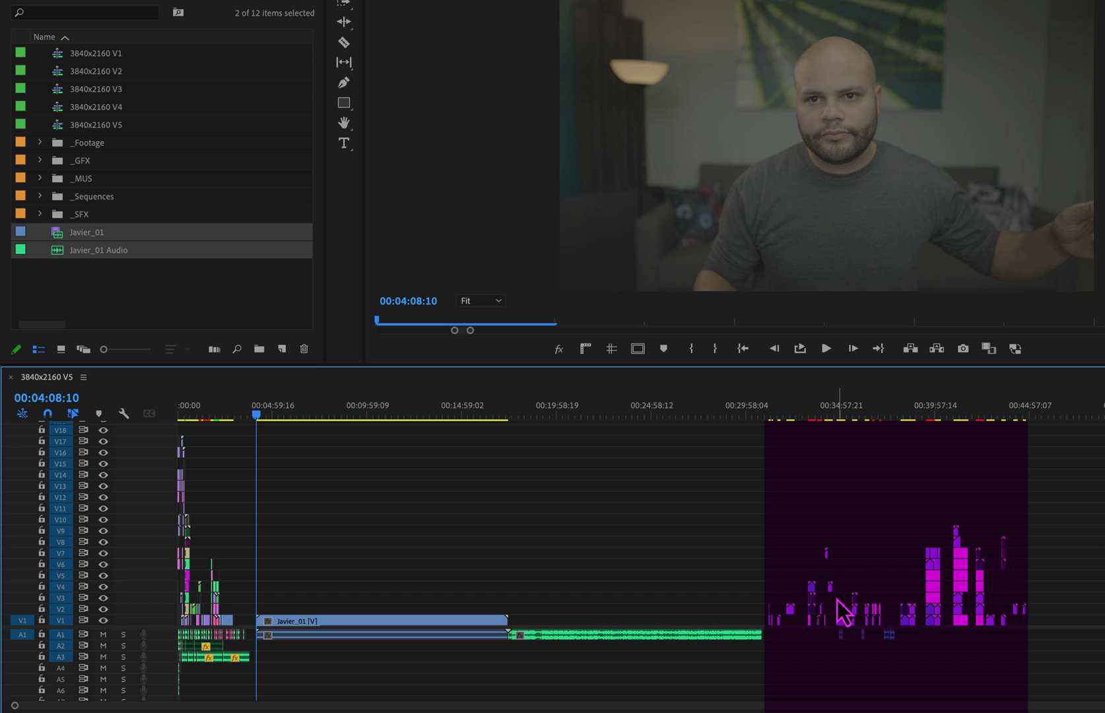
{"action": "key", "text": "ctrl+z"}
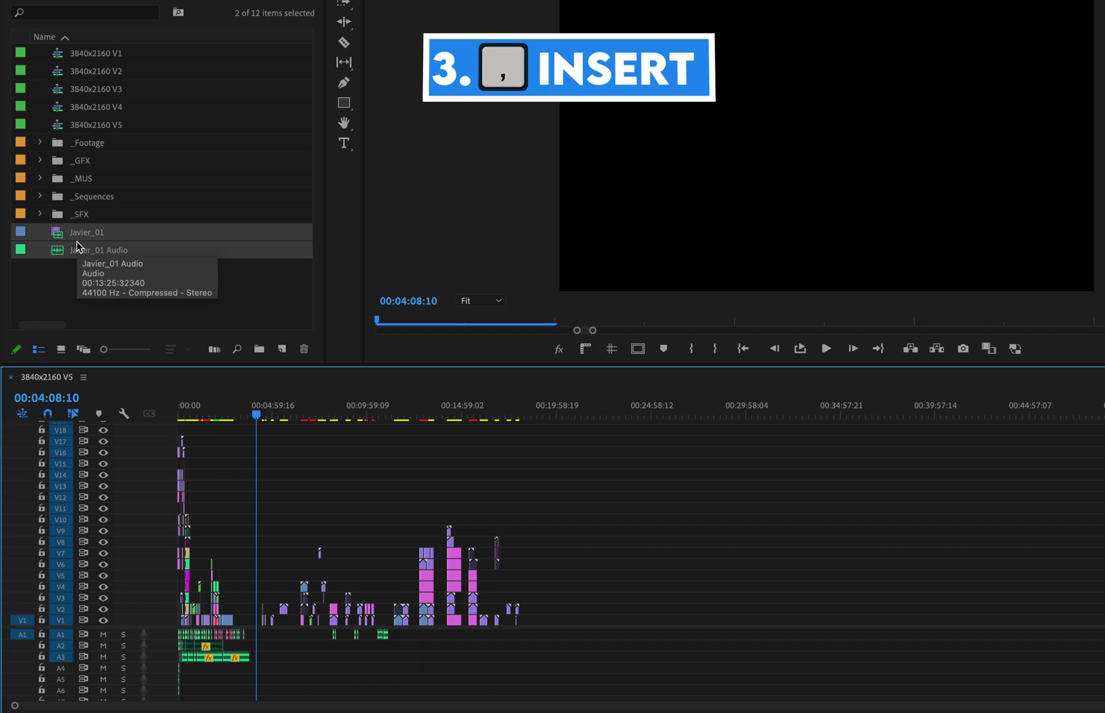
{"action": "key", "text": "comma"}
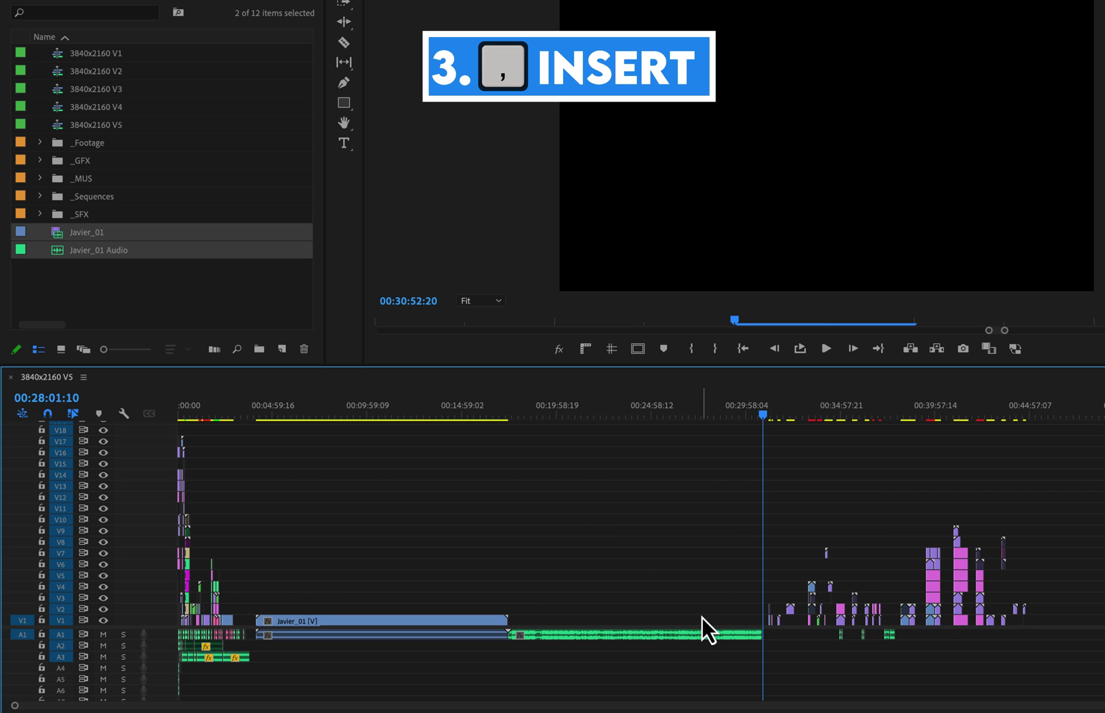
{"action": "left_click", "coordinate": [589, 409]}
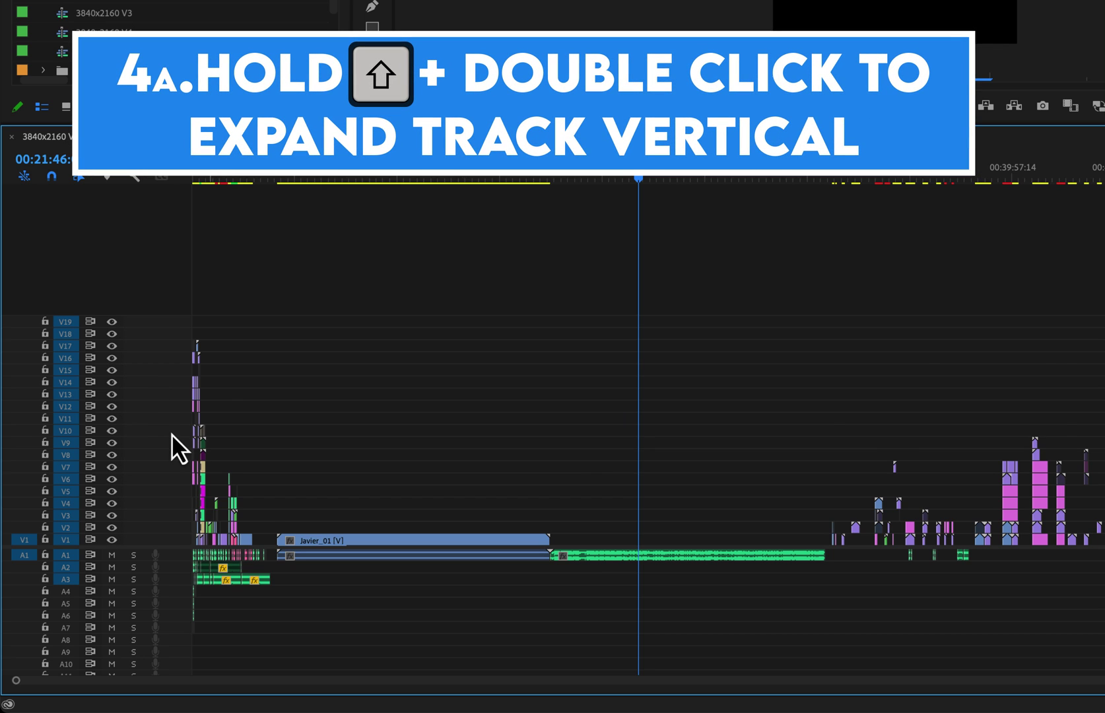
- Expand all video and audio tracks tall so the VO and CAM 1 waveforms show in detail
{"action": "double_click", "coordinate": [172, 433], "text": "shift"}
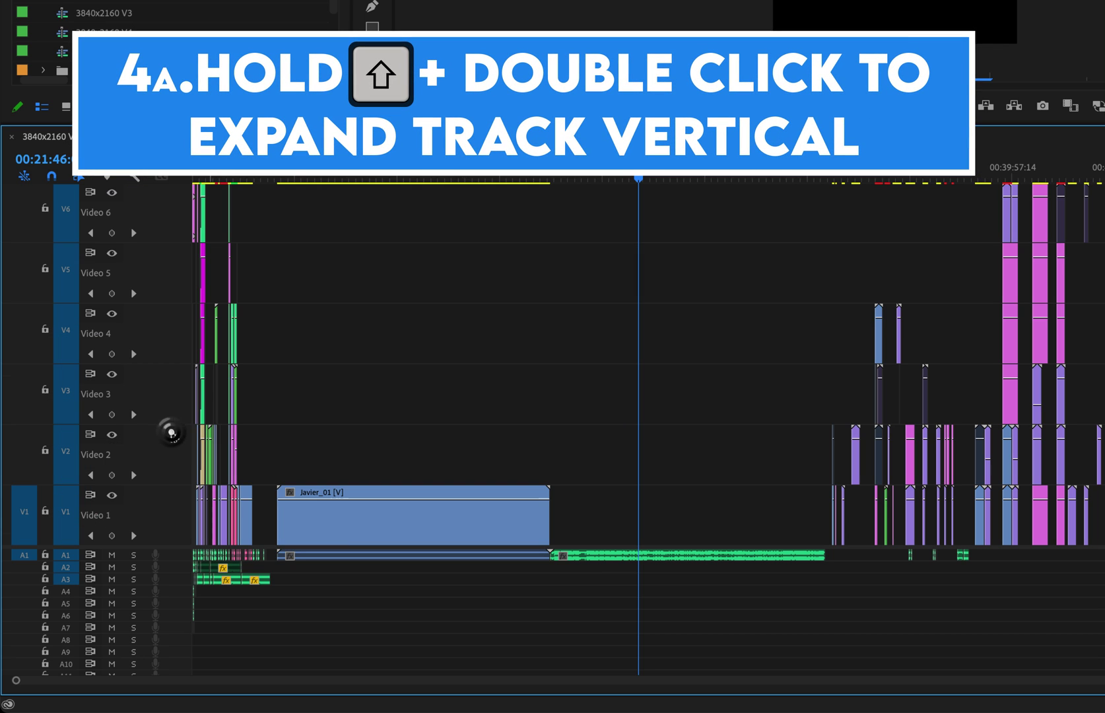
{"action": "double_click", "coordinate": [173, 594], "text": "shift"}
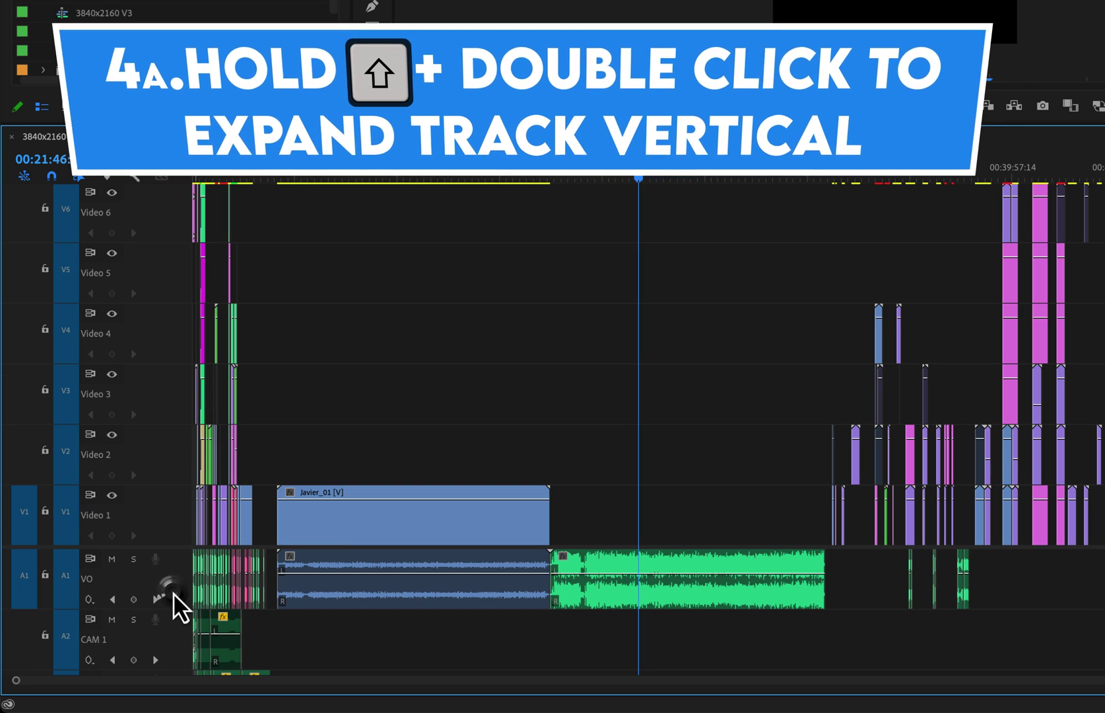
{"action": "left_click_drag", "start_coordinate": [178, 519], "coordinate": [193, 271]}
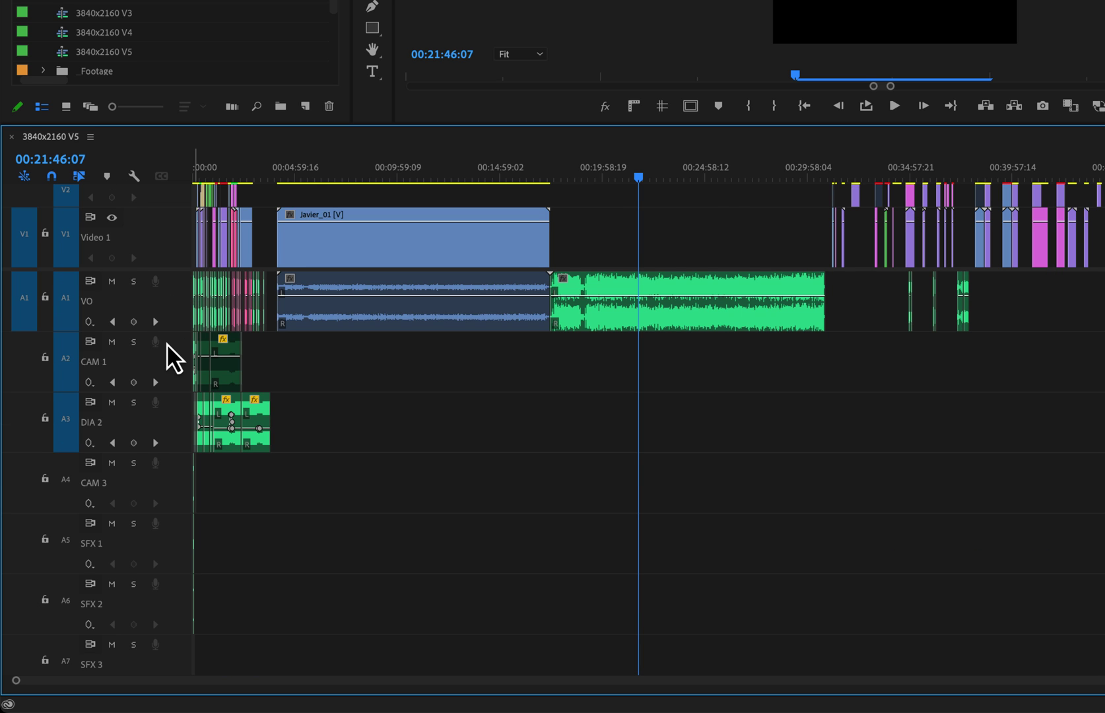
{"action": "scroll", "coordinate": [167, 340], "scroll_direction": "up", "scroll_amount": 8}
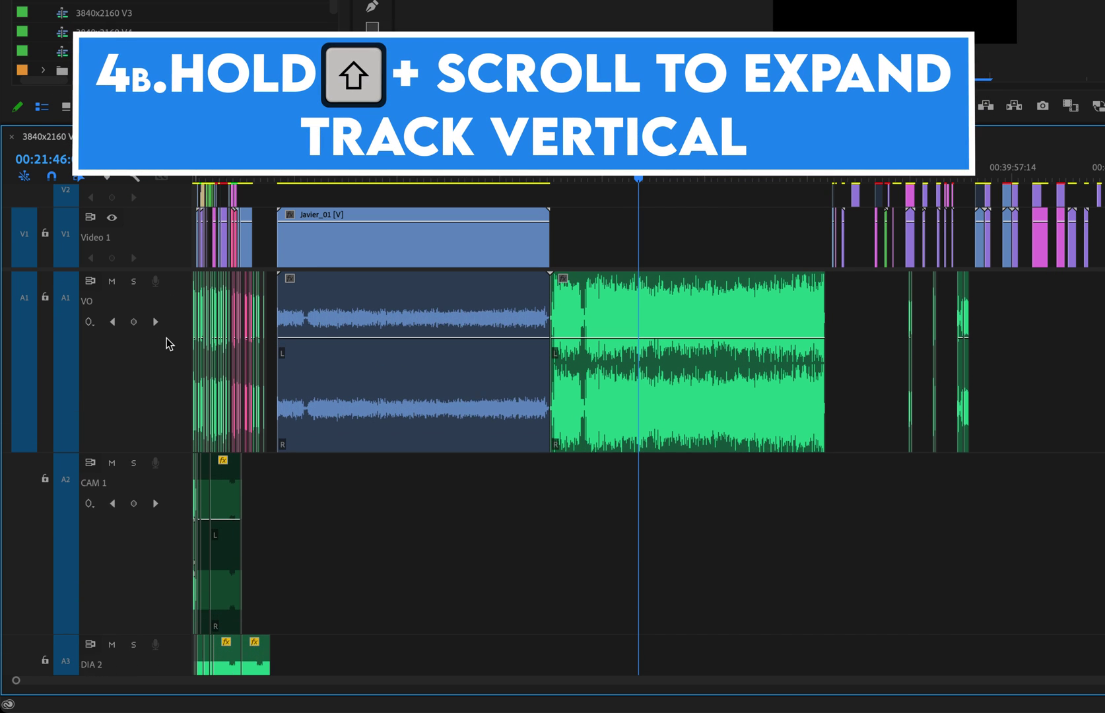
{"action": "scroll", "coordinate": [167, 337], "scroll_direction": "up", "scroll_amount": 3}
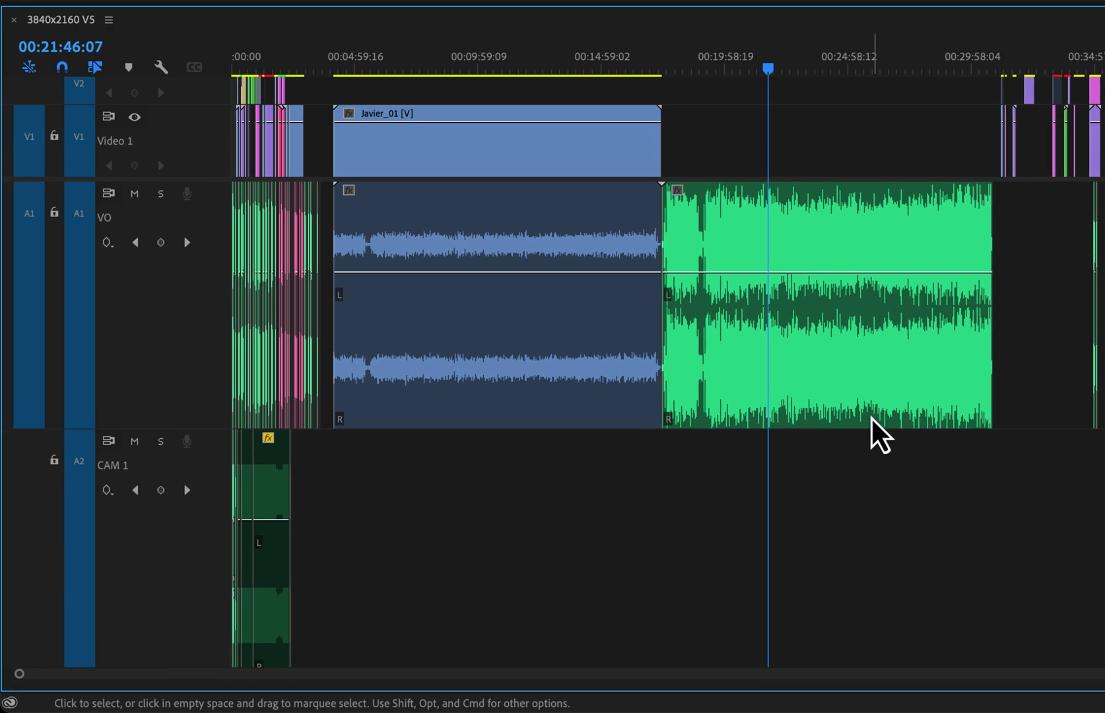
{"action": "left_click", "coordinate": [872, 417]}
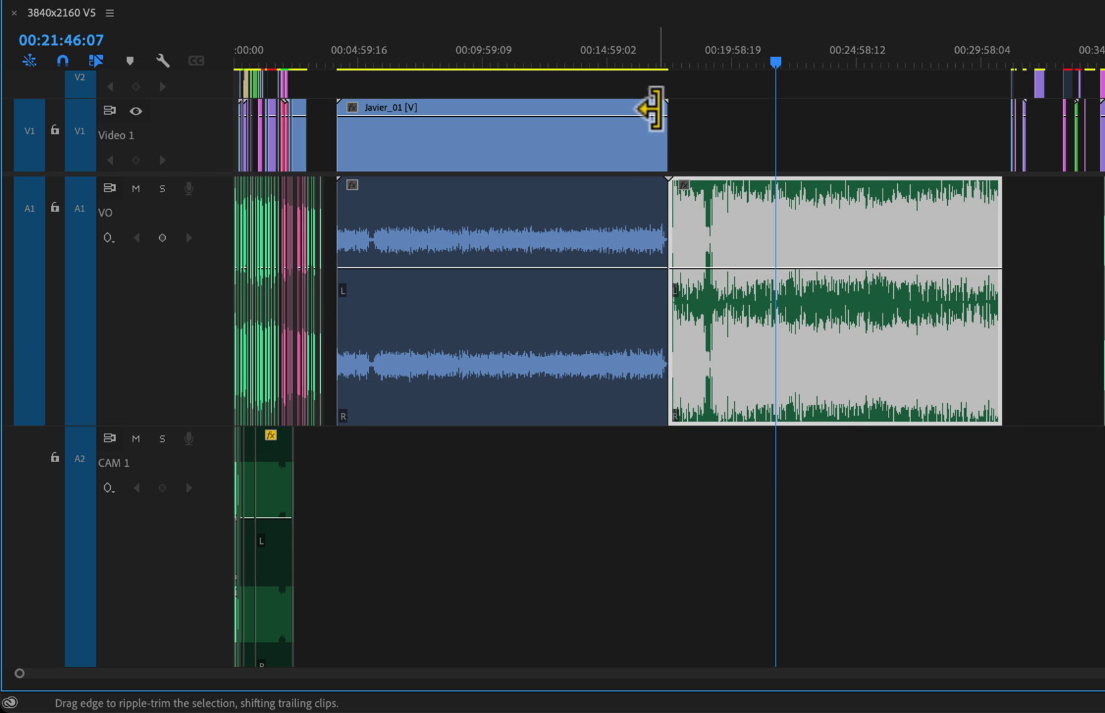
- Move the Javier_01 Audio clip down onto the CAM 1 track
{"action": "left_click", "coordinate": [415, 578]}
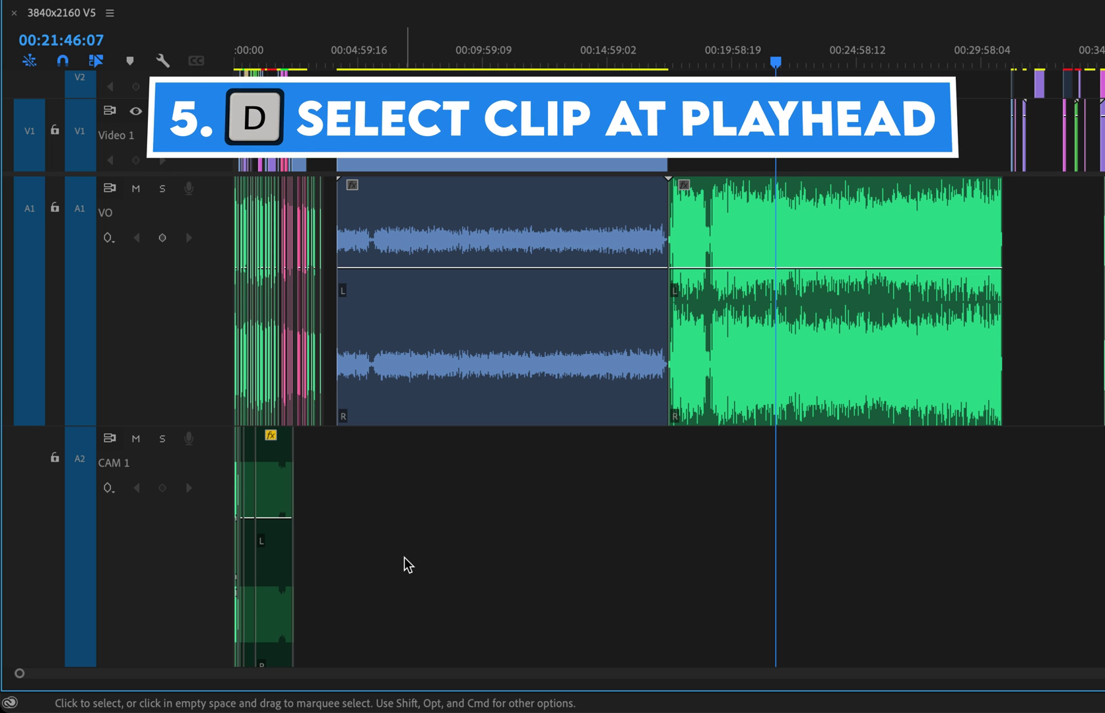
{"action": "key", "text": "d"}
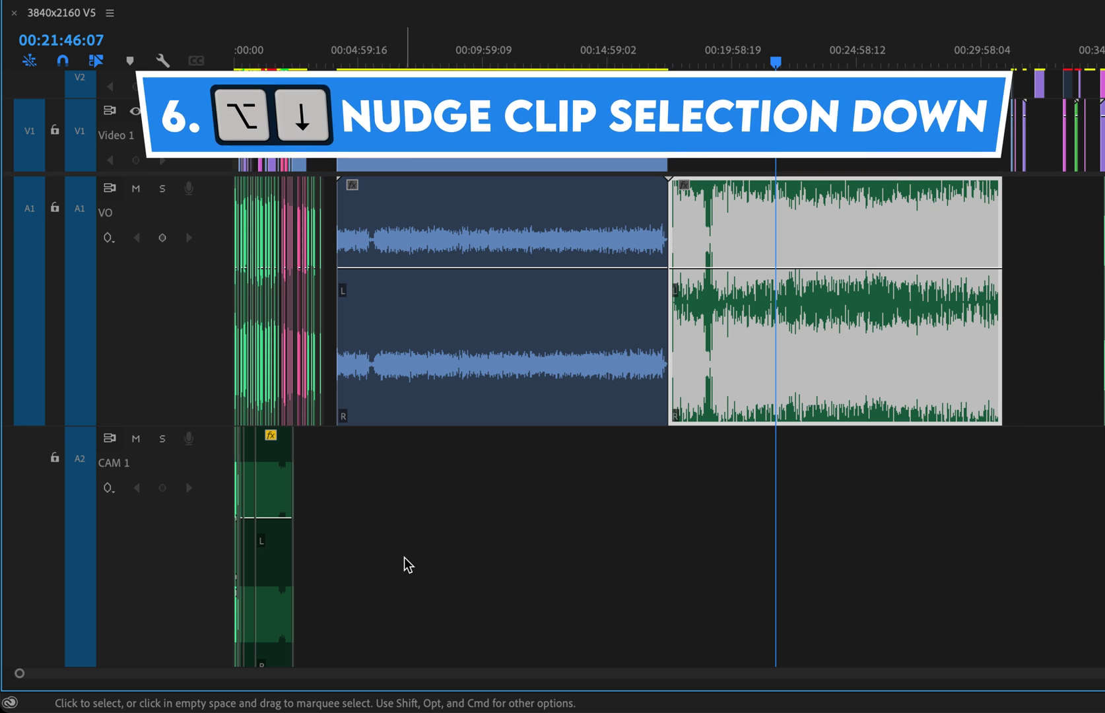
{"action": "key", "text": "alt+Down"}
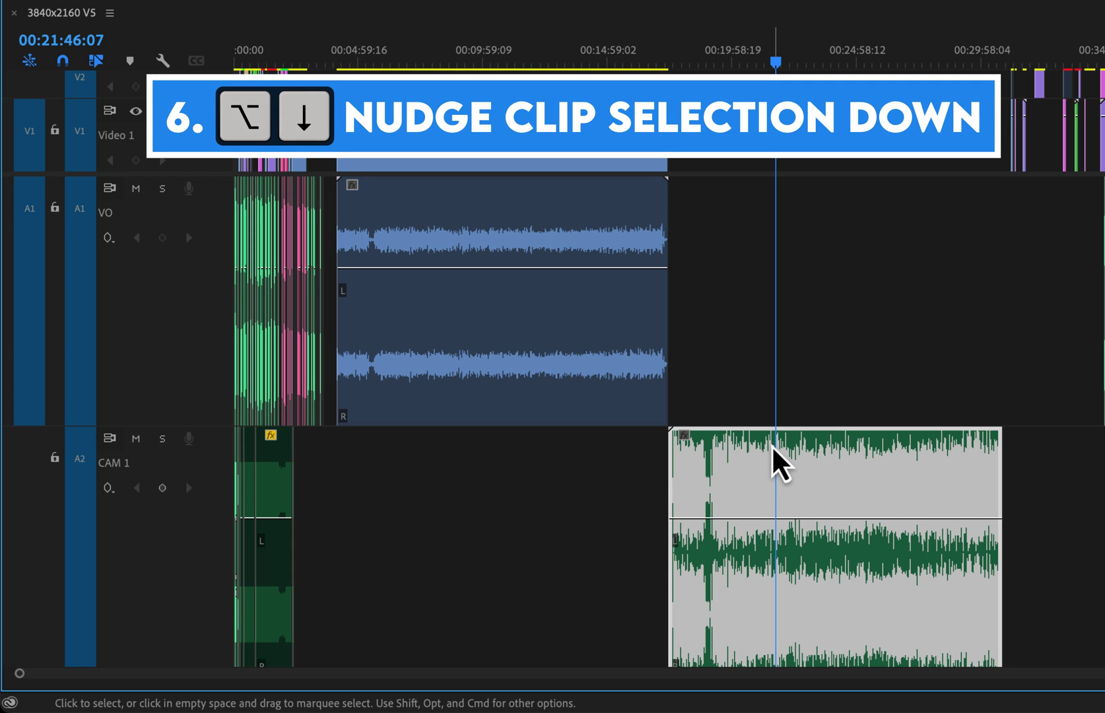
- Synchronize the video, VO and CAM 1 clips by audio
{"action": "left_click_drag", "start_coordinate": [722, 118], "coordinate": [565, 542]}
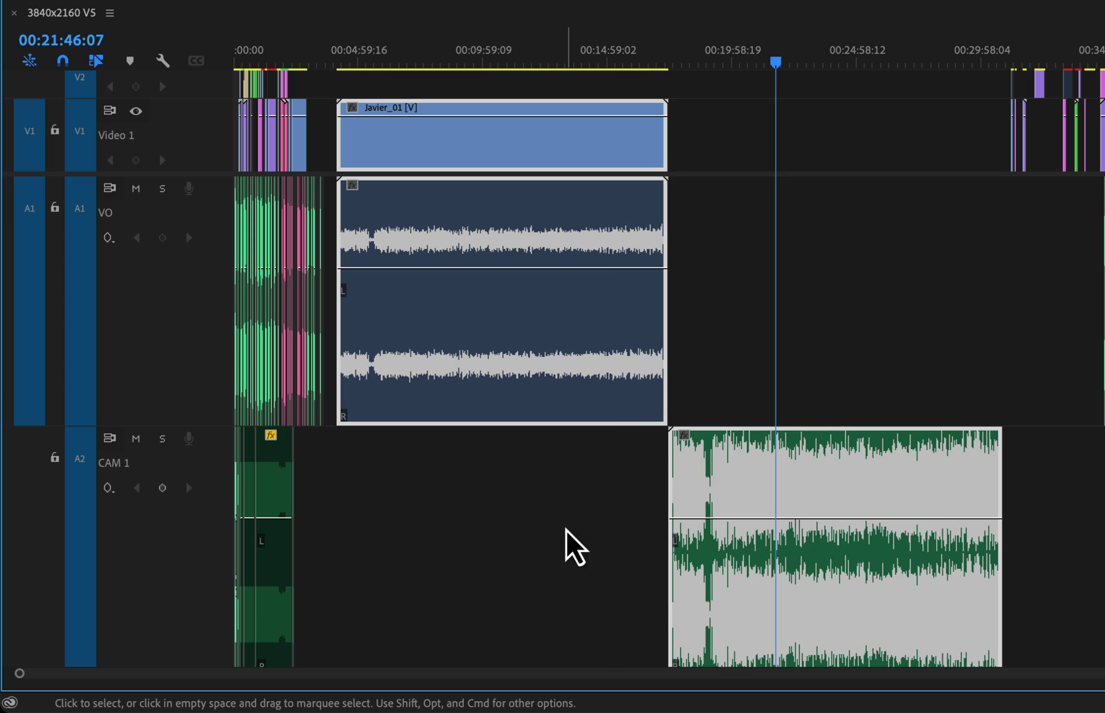
{"action": "right_click", "coordinate": [630, 352]}
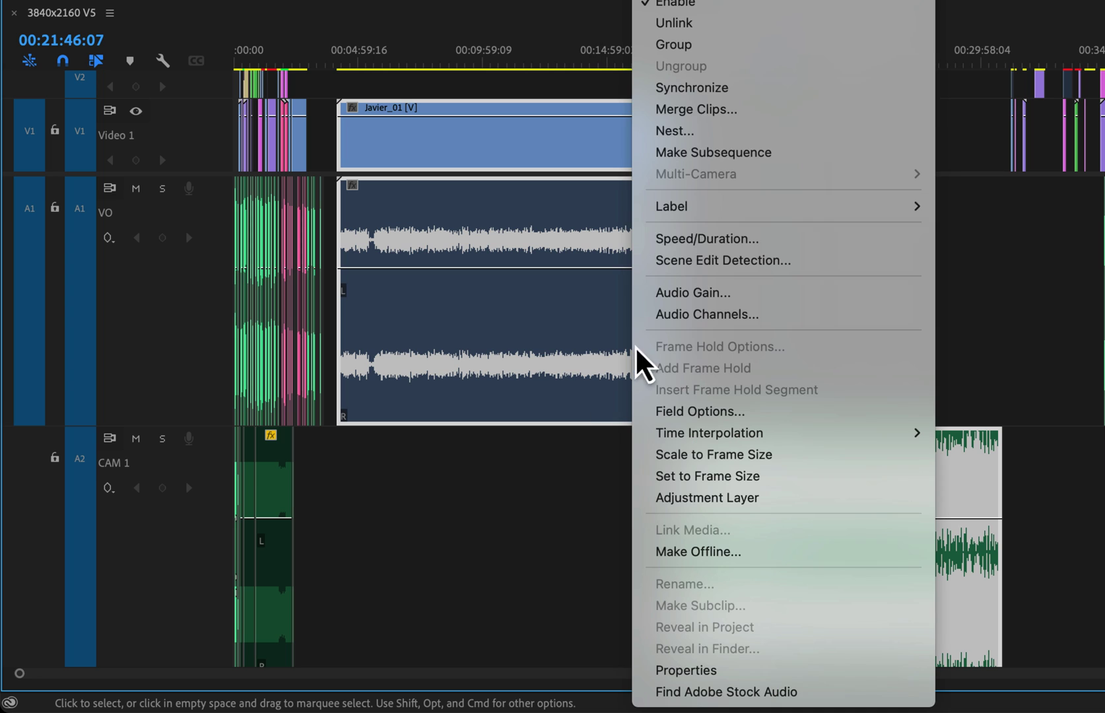
{"action": "left_click", "coordinate": [756, 88]}
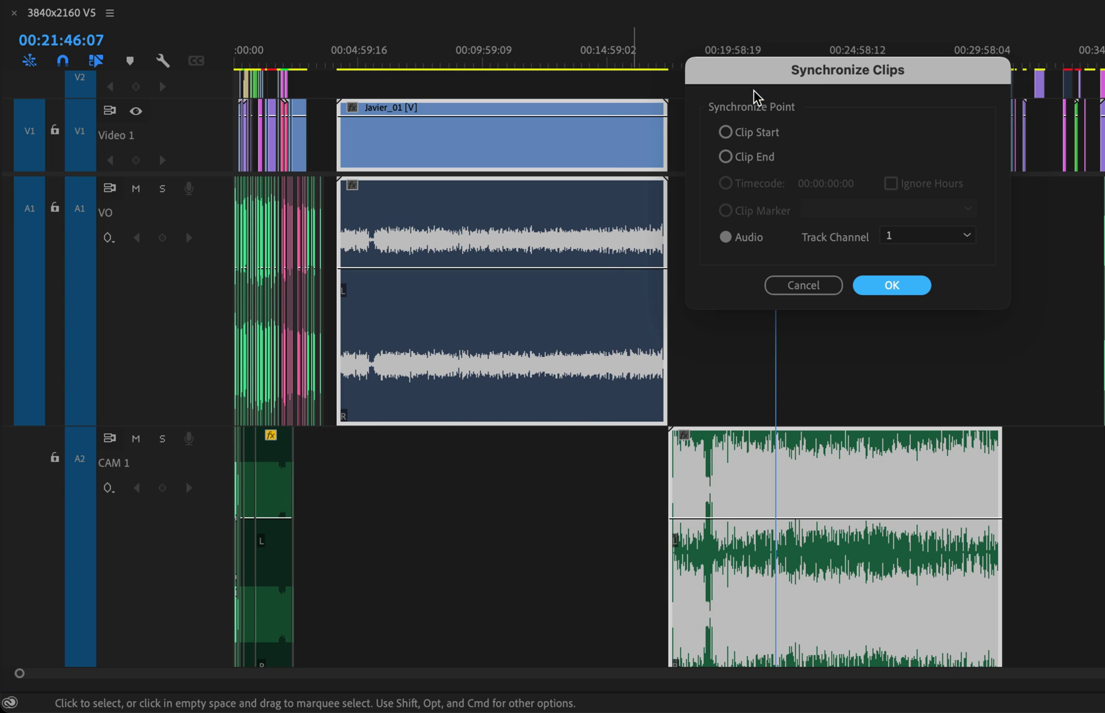
{"action": "left_click", "coordinate": [893, 286]}
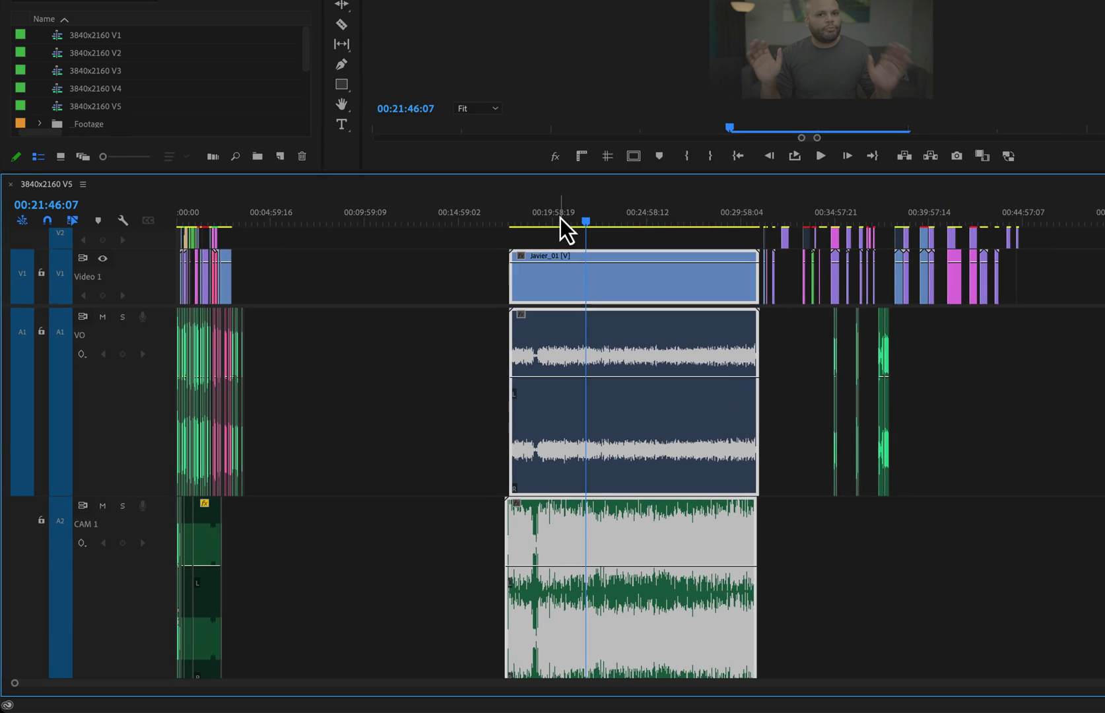
- Zoom the timeline in on the clap around 00:17:42:01 and reset audio track heights
{"action": "left_click", "coordinate": [479, 255]}
{"action": "key", "text": "="}
{"action": "key", "text": "="}
{"action": "key", "text": "="}
{"action": "key", "text": "="}
{"action": "key", "text": "="}
{"action": "key", "text": "="}
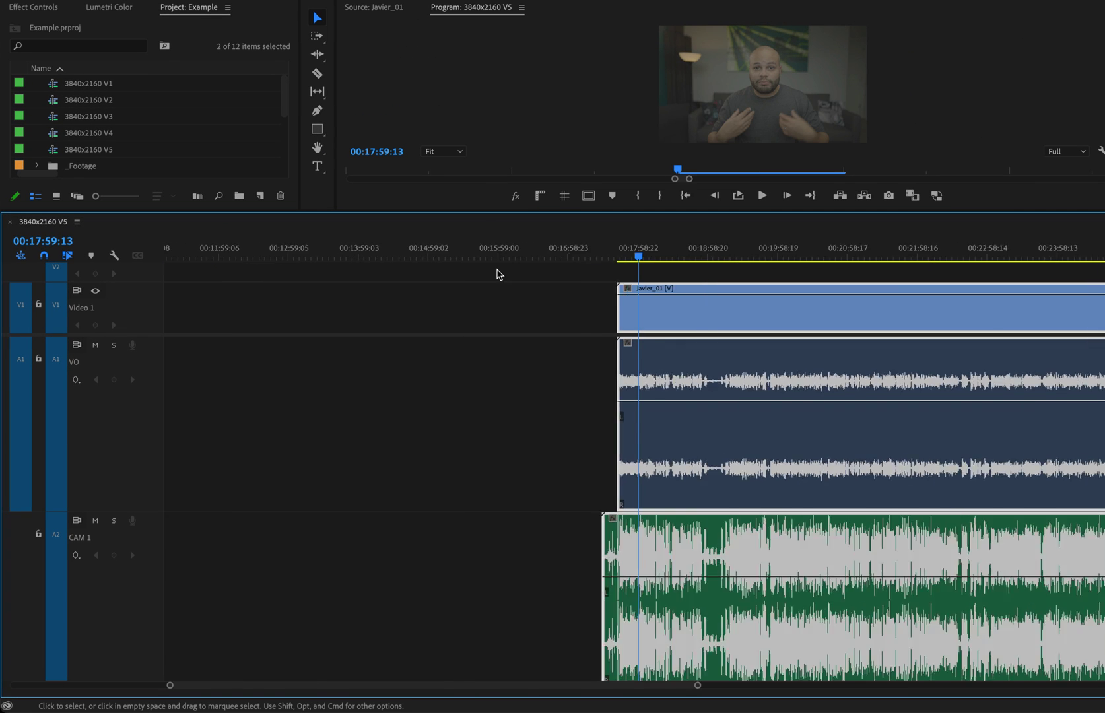
{"action": "left_click", "coordinate": [313, 258]}
{"action": "key", "text": "="}
{"action": "key", "text": "="}
{"action": "key", "text": "="}
{"action": "key", "text": "="}
{"action": "key", "text": "="}
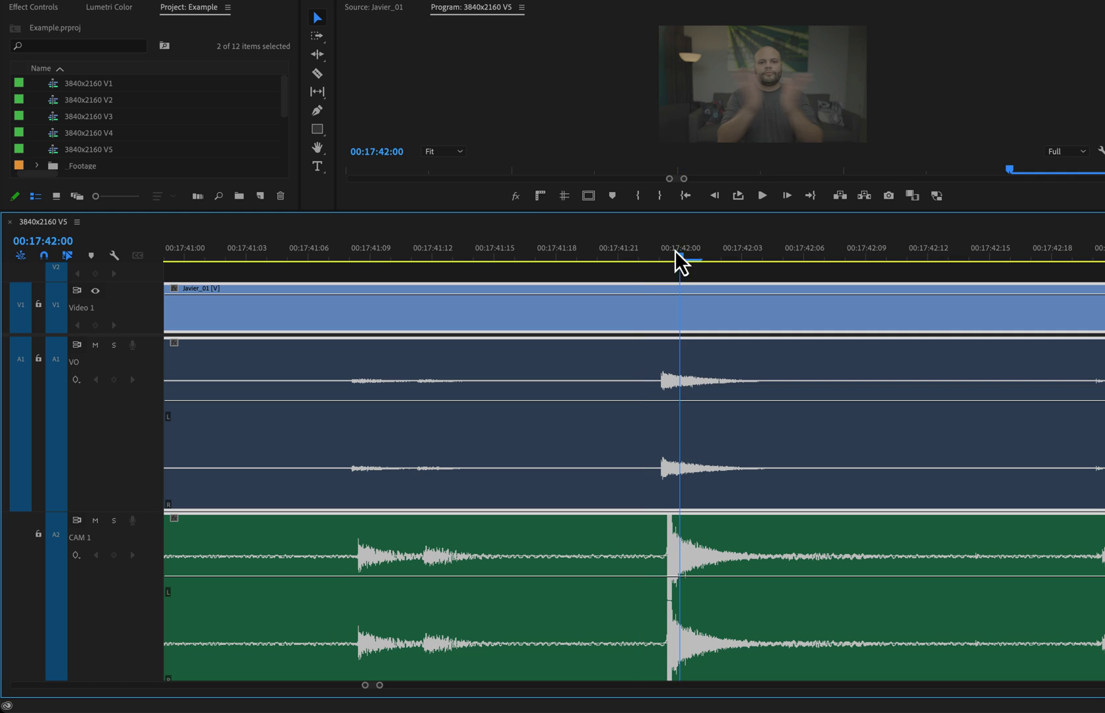
{"action": "left_click_drag", "start_coordinate": [705, 213], "coordinate": [705, 359]}
{"action": "key", "text": "alt+minus"}
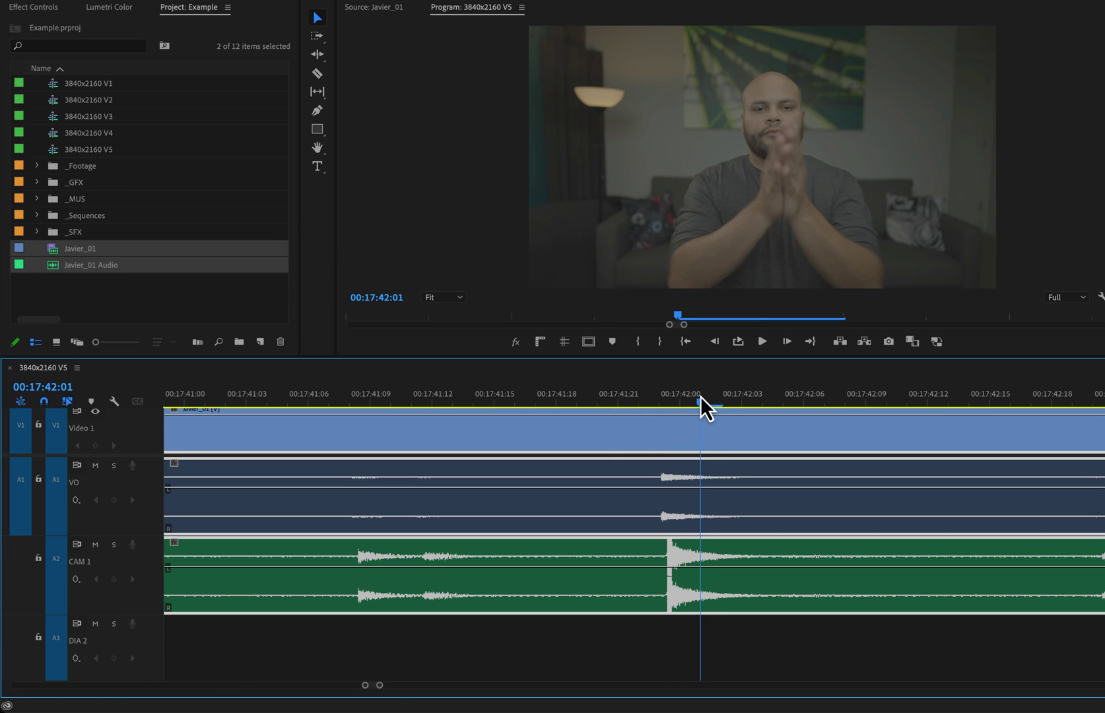
- Nudge Javier_01 Audio on CAM 1 frame by frame until its clap aligns with the camera audio
{"action": "left_click", "coordinate": [729, 559]}
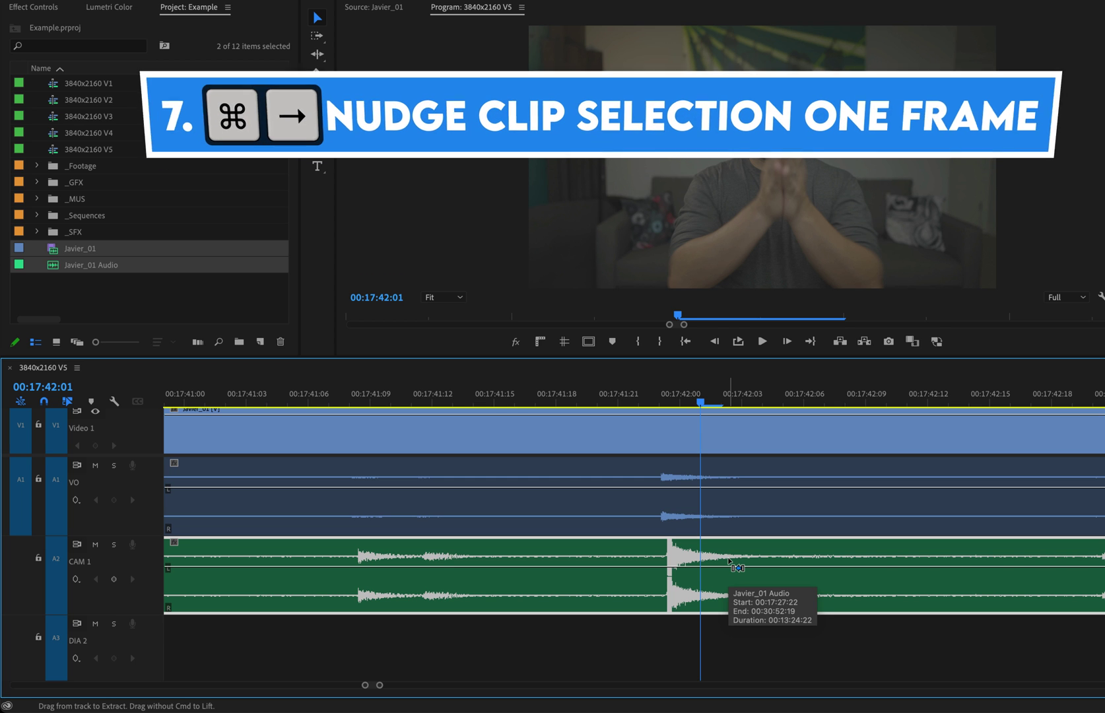
{"action": "key", "text": "super+Right"}
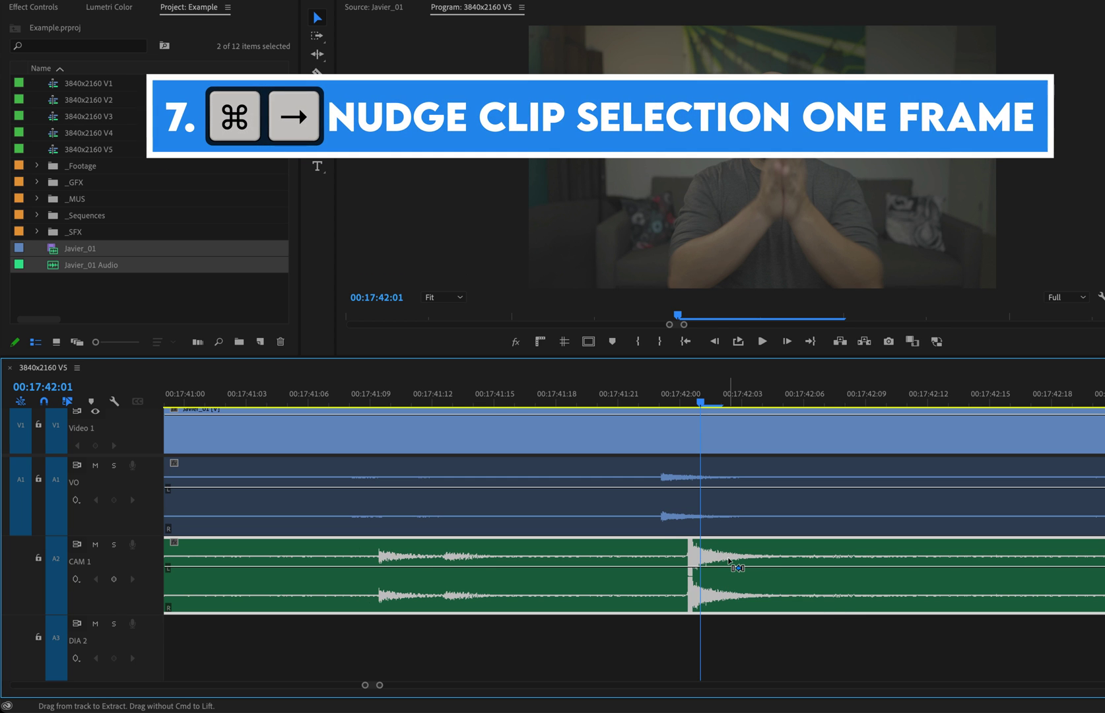
{"action": "key", "text": "super+Right"}
{"action": "left_click", "coordinate": [694, 393]}
{"action": "left_click", "coordinate": [705, 394]}
{"action": "key", "text": "super+Left"}
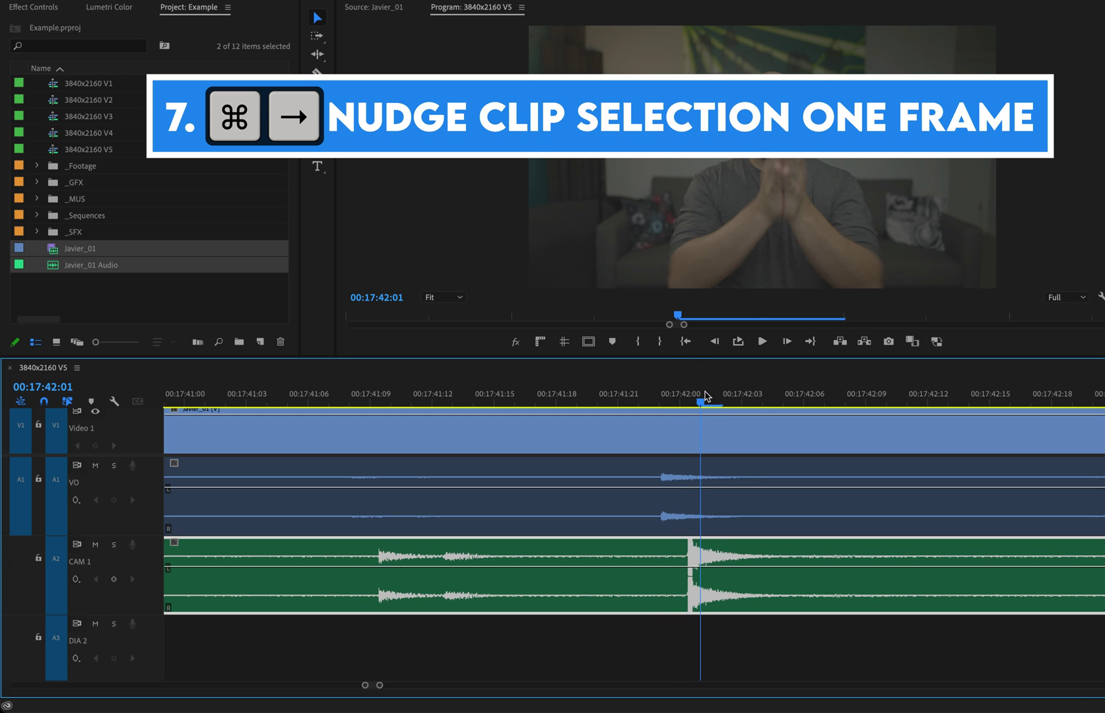
{"action": "key", "text": "Left"}
{"action": "key", "text": "Right"}
{"action": "mouse_move", "coordinate": [693, 392]}
{"action": "left_mouse_down"}
{"action": "mouse_move", "coordinate": [664, 393]}
{"action": "mouse_move", "coordinate": [694, 398]}
{"action": "left_mouse_up"}
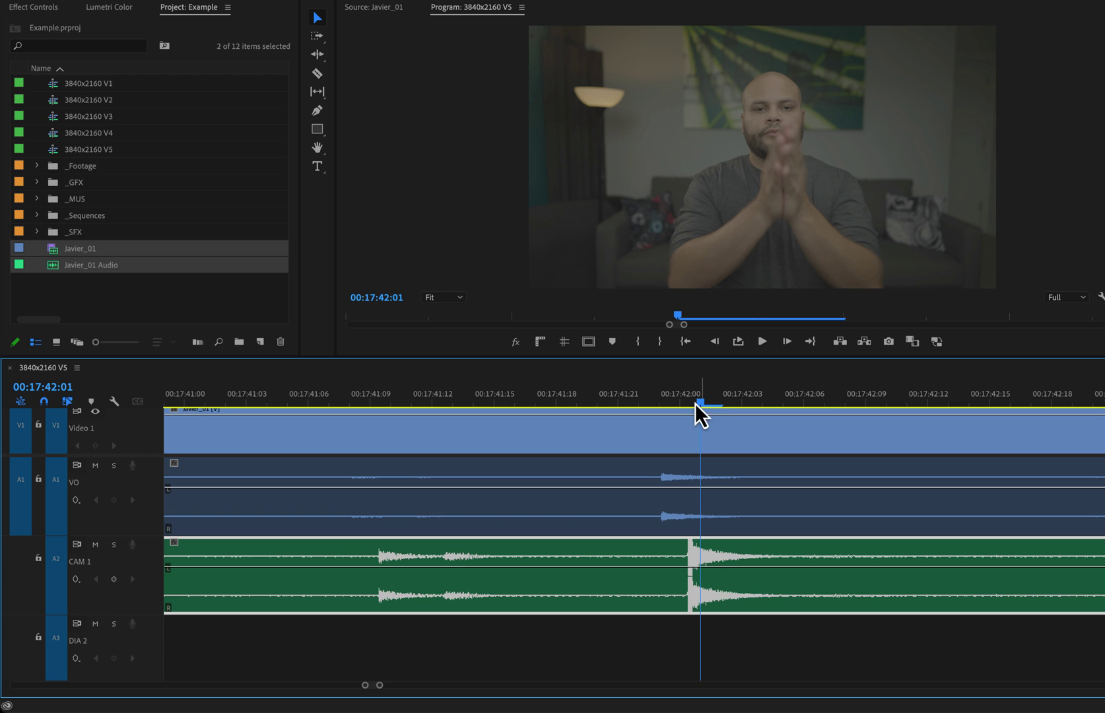
- Select the linked Javier_01 clip and enlarge the video tracks to reveal V2
{"action": "left_click", "coordinate": [671, 476]}
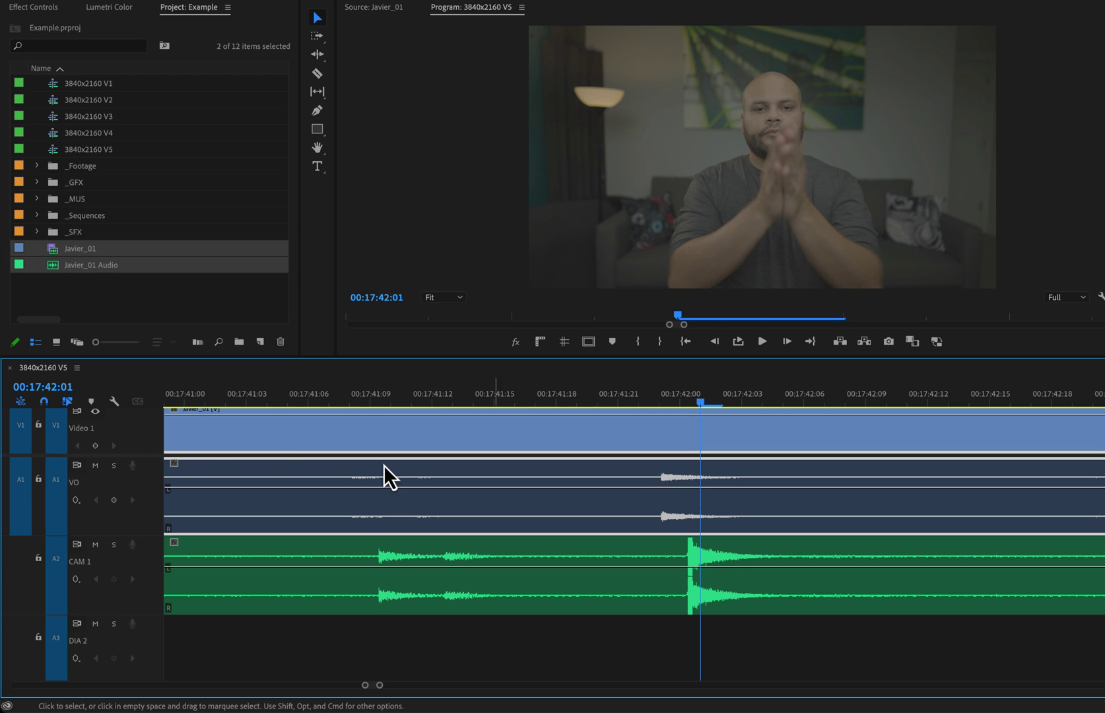
{"action": "left_click_drag", "start_coordinate": [143, 460], "coordinate": [144, 484]}
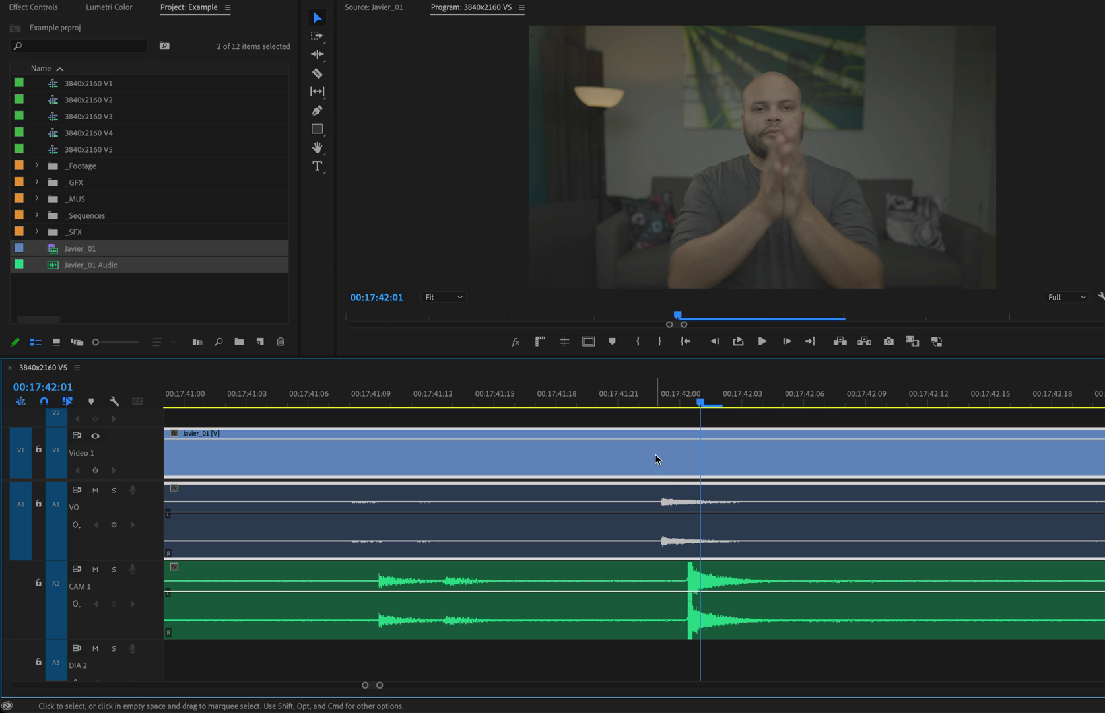
{"action": "left_click", "coordinate": [668, 429], "text": "alt"}
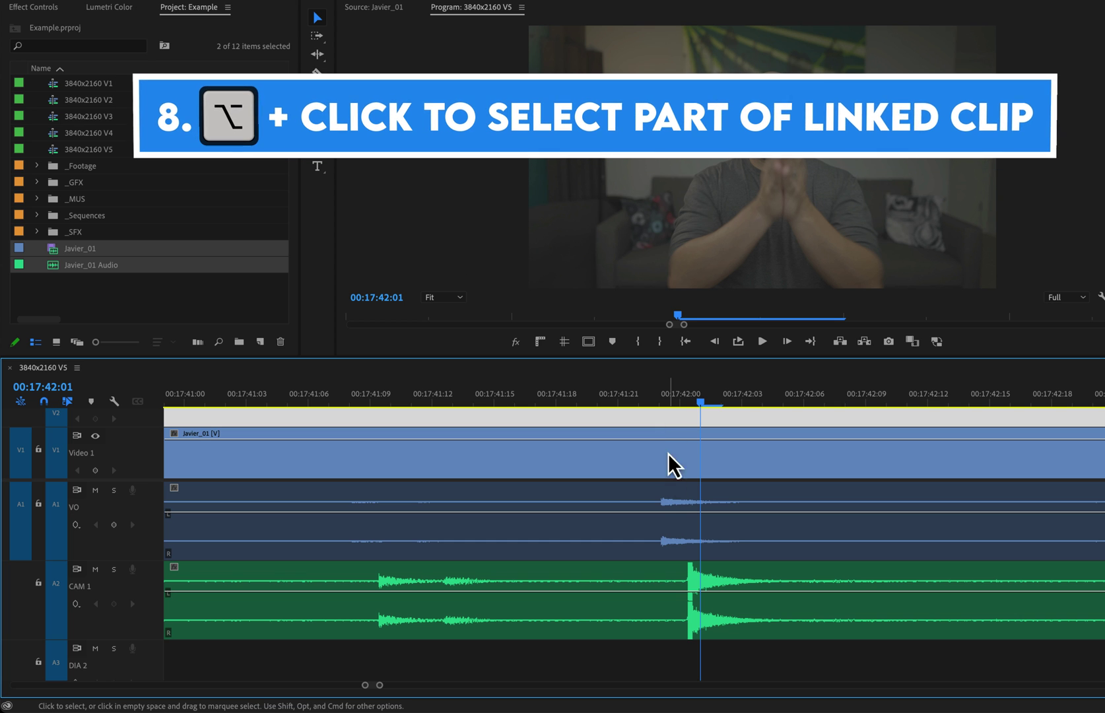
- Delete the camera's own audio from the Javier_01 clip
{"action": "left_click", "coordinate": [672, 542], "text": "alt"}
{"action": "key", "text": "Delete"}
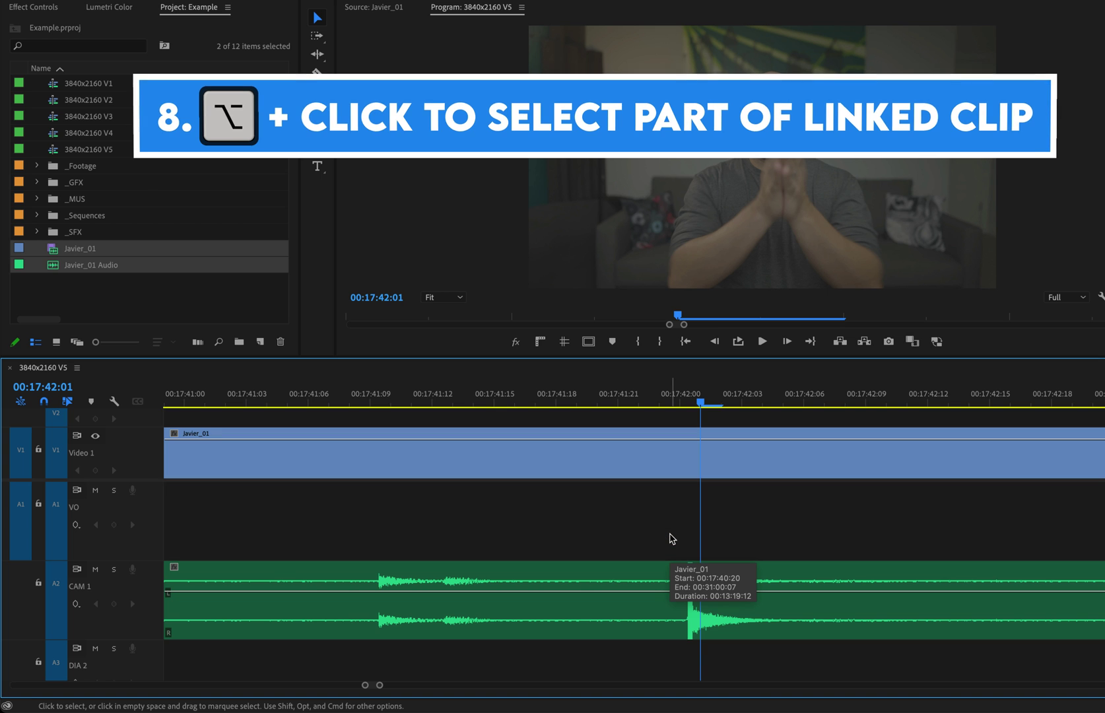
{"action": "key", "text": "minus"}
{"action": "key", "text": "minus"}
{"action": "key", "text": "minus"}
{"action": "key", "text": "minus"}
{"action": "key", "text": "minus"}
{"action": "key", "text": "minus"}
{"action": "key", "text": "minus"}
{"action": "key", "text": "minus"}
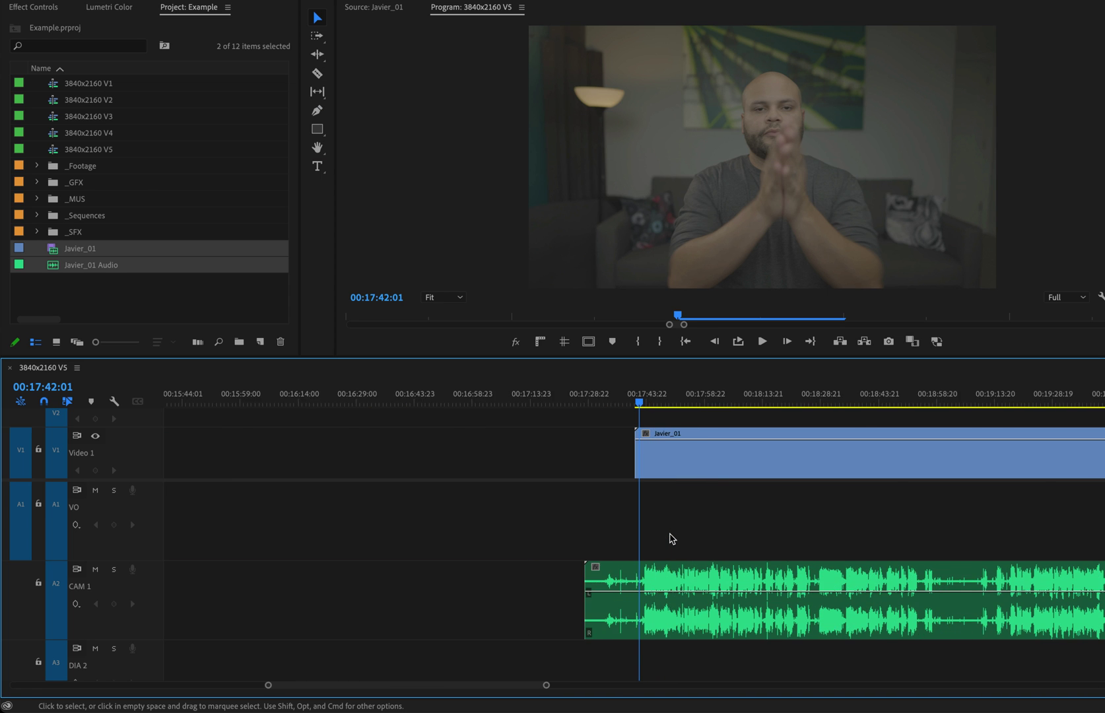
- Move the external Javier_01 Audio up from CAM 1 onto the VO track
{"action": "left_click_drag", "start_coordinate": [680, 574], "coordinate": [676, 550]}
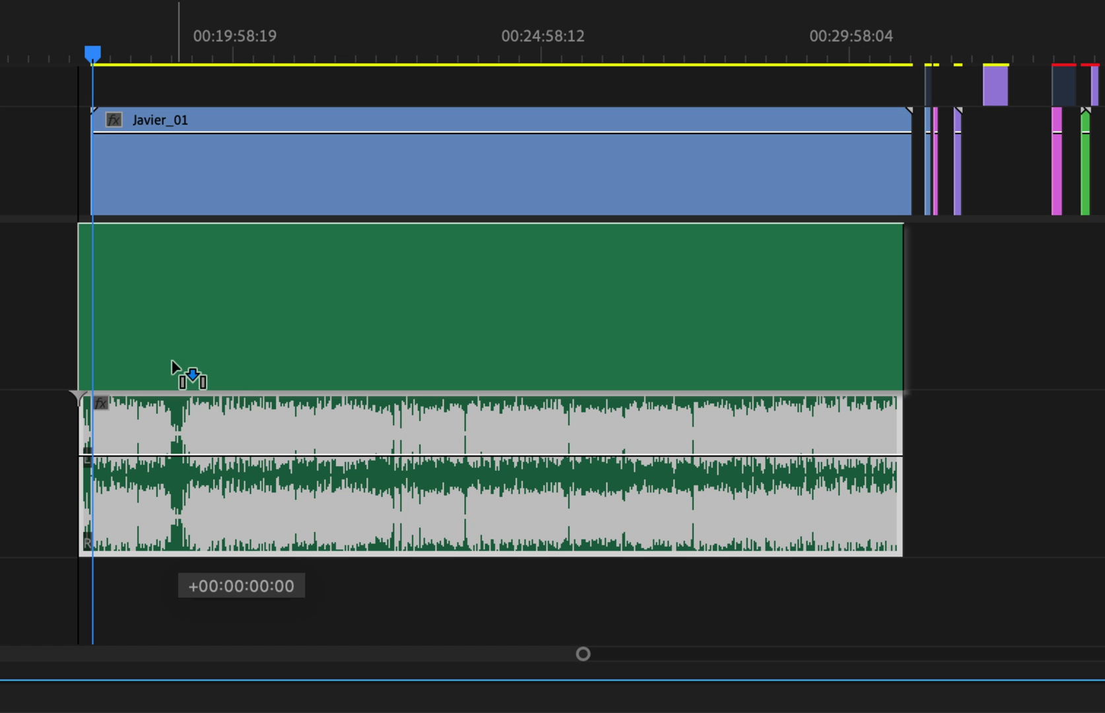
{"action": "left_click_drag", "start_coordinate": [170, 365], "coordinate": [183, 394]}
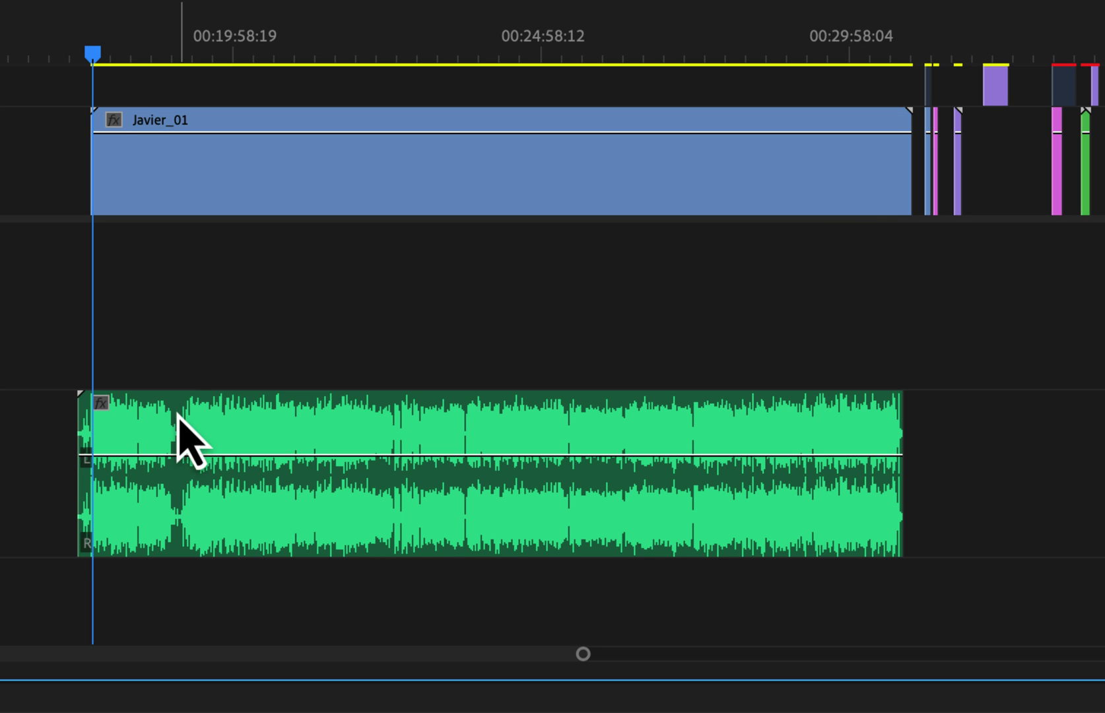
{"action": "left_click", "coordinate": [182, 409]}
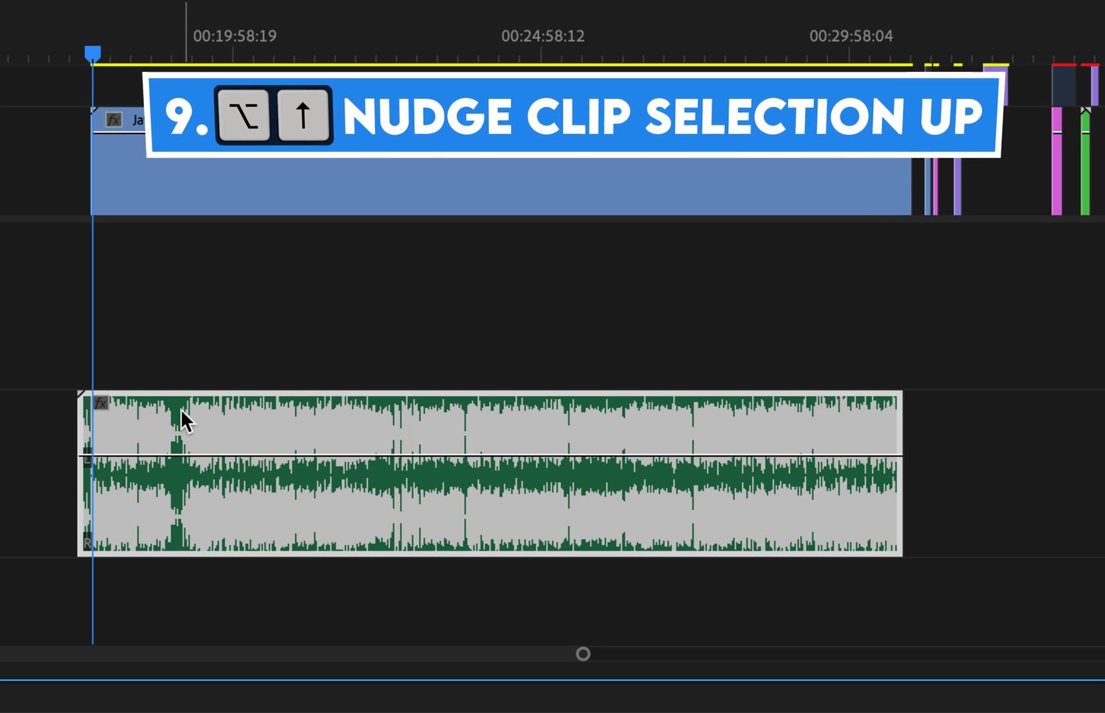
{"action": "key", "text": "alt+Up"}
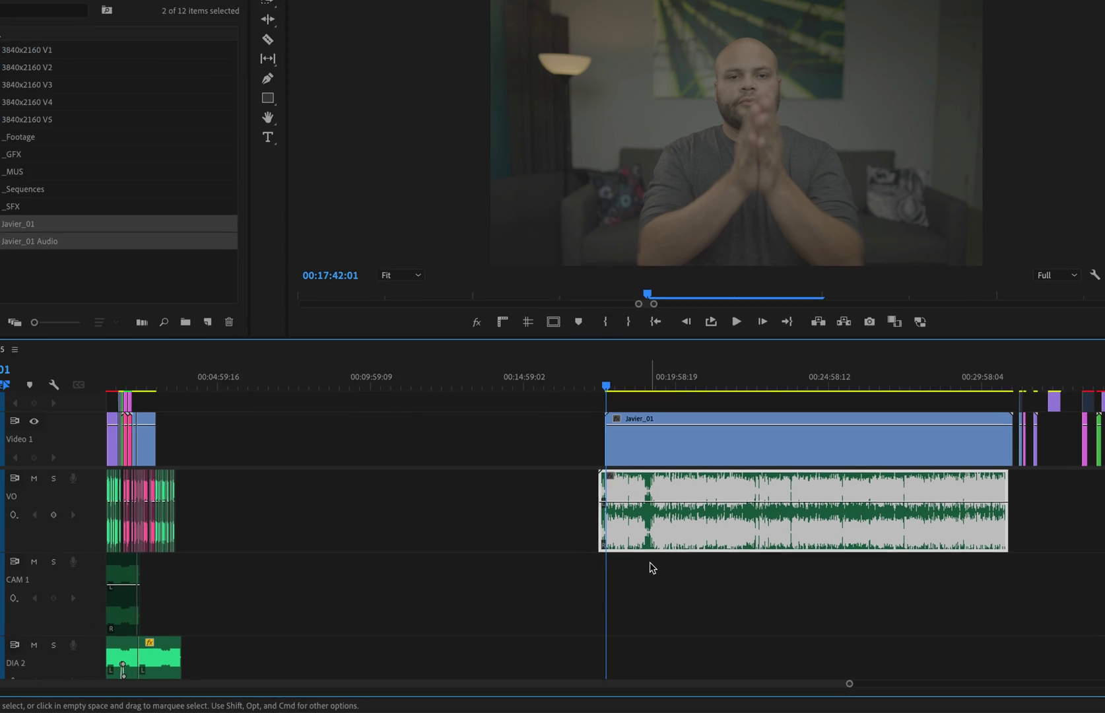
{"action": "key", "text": "equal"}
{"action": "key", "text": "equal"}
{"action": "key", "text": "equal"}
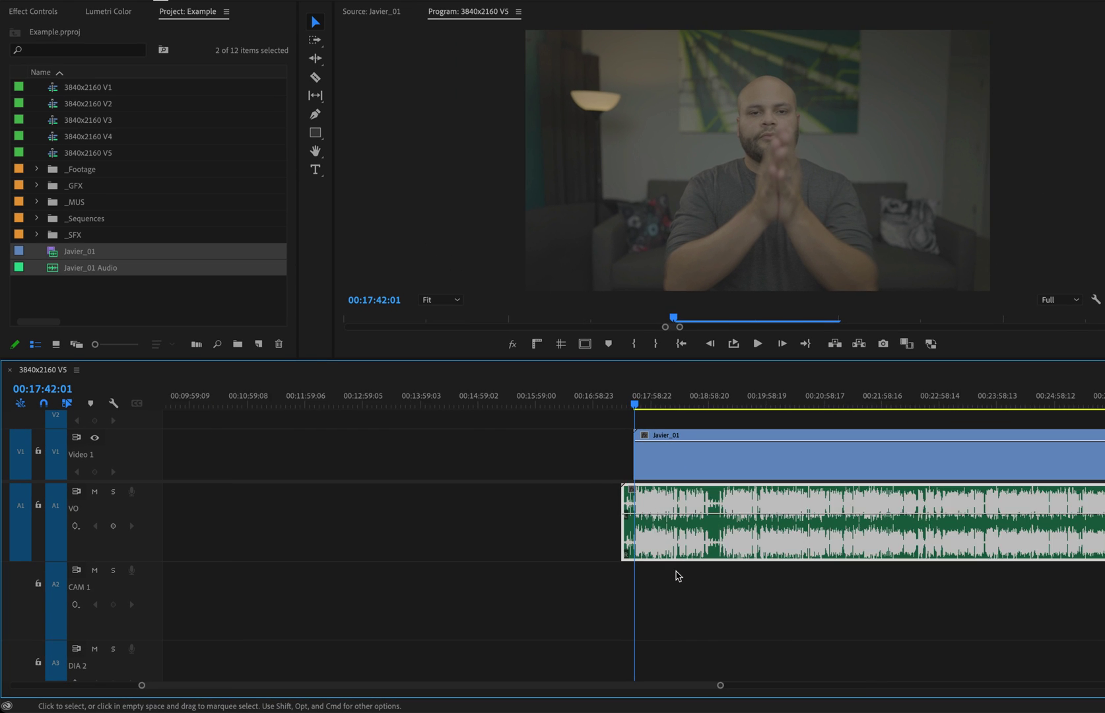
{"action": "left_click", "coordinate": [652, 566]}
{"action": "key", "text": "equal"}
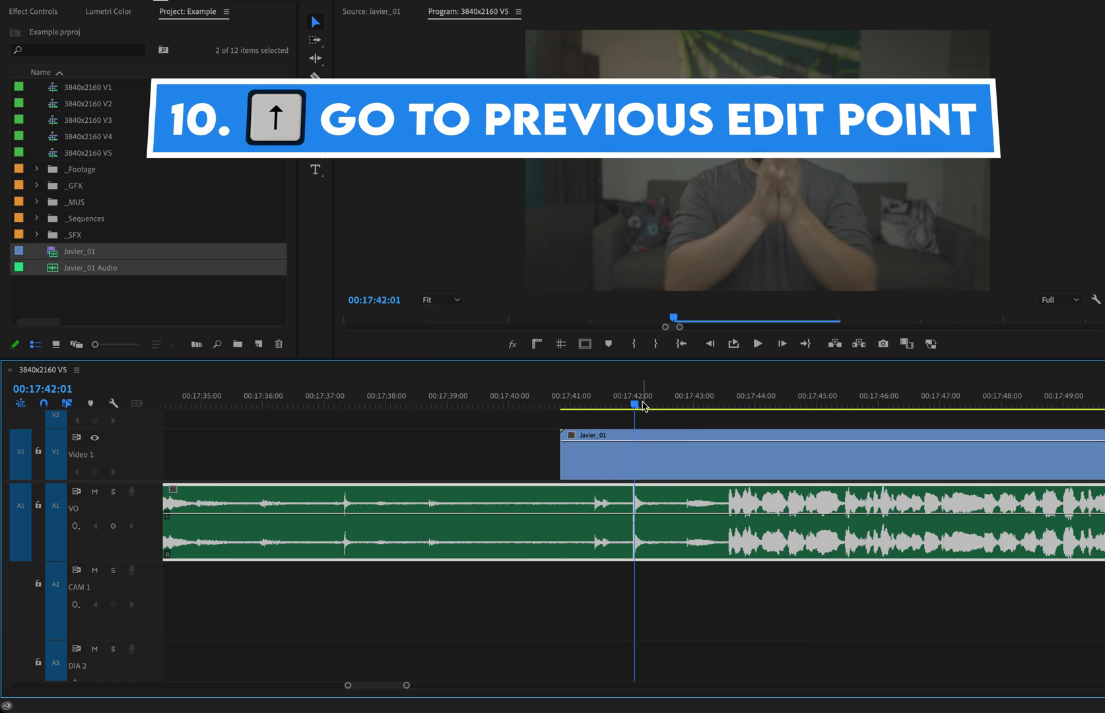
- Cut away the external audio's lead-in before the video's start
{"action": "key", "text": "Up"}
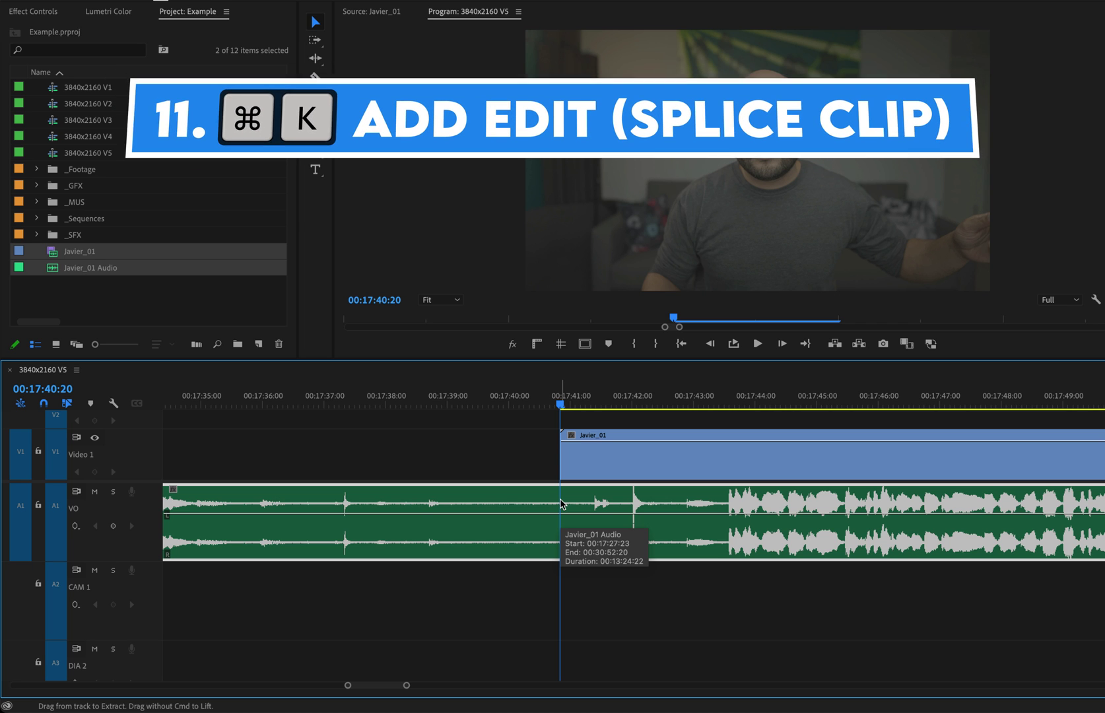
{"action": "key", "text": "super+k"}
{"action": "left_click", "coordinate": [563, 500]}
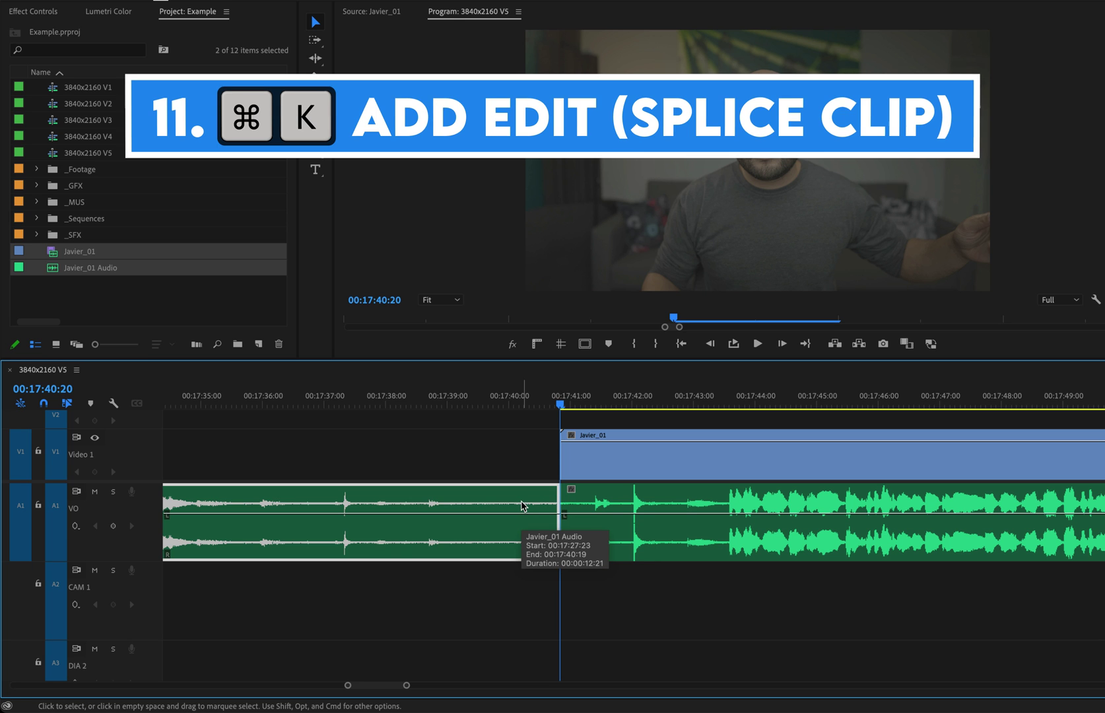
{"action": "key", "text": "Delete"}
{"action": "scroll", "coordinate": [522, 506], "scroll_direction": "up", "scroll_amount": 2}
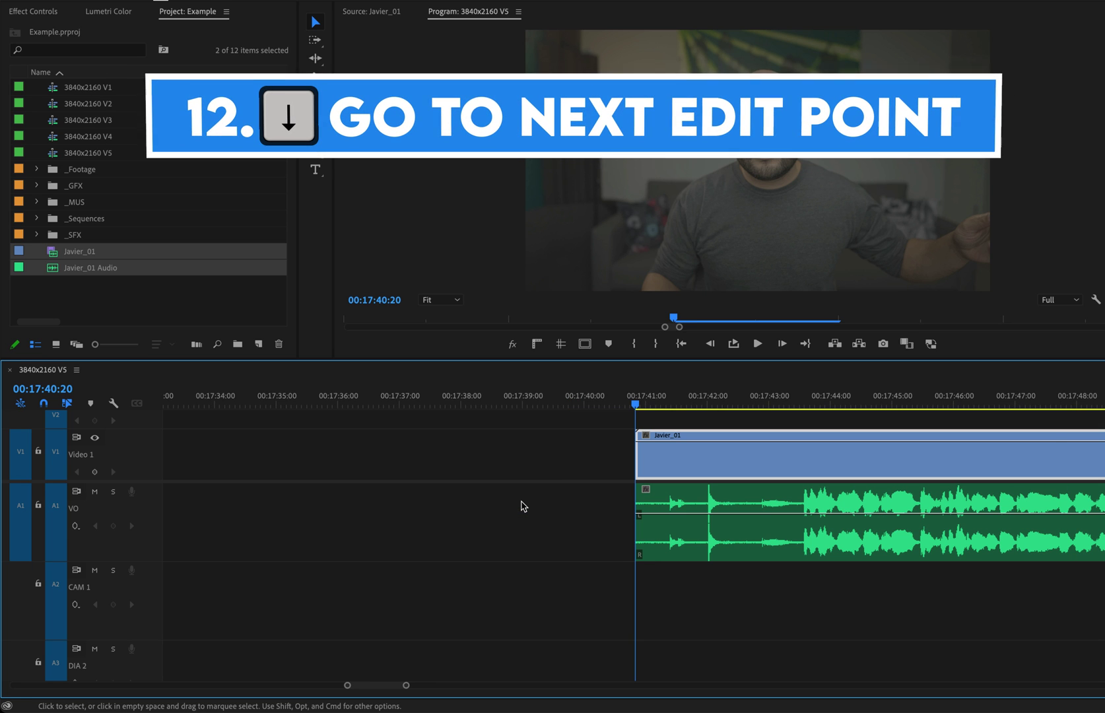
- Split the video where the audio ends, at 00:30:52:21
{"action": "key", "text": "Down"}
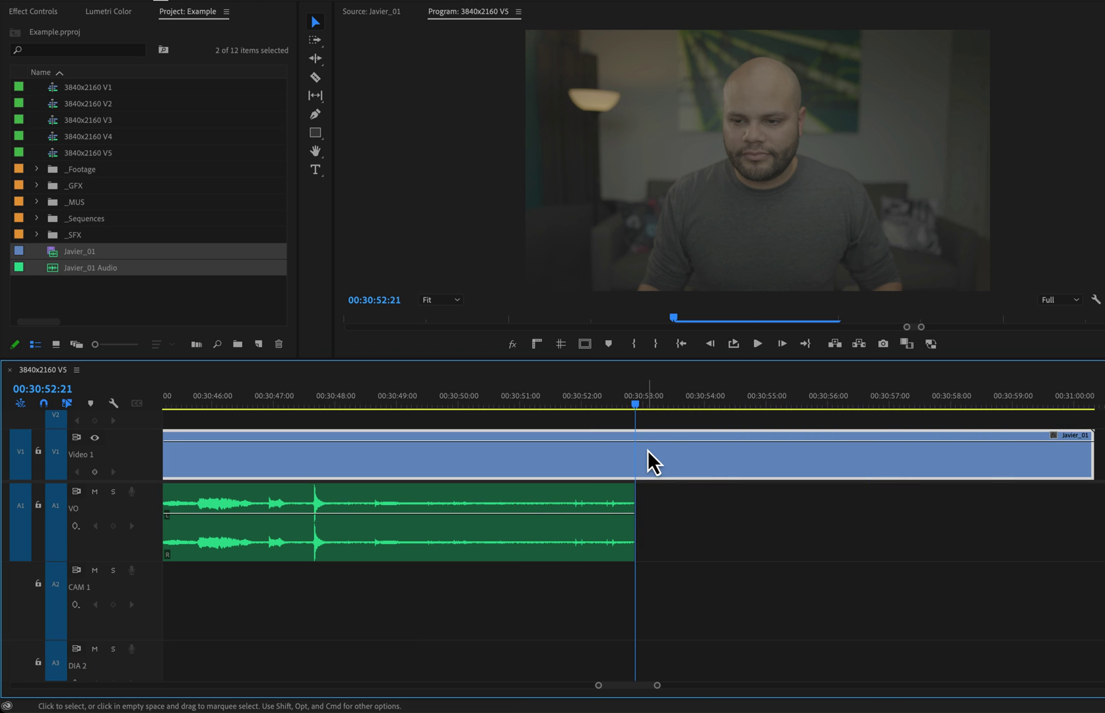
{"action": "key", "text": "super+k"}
{"action": "left_click", "coordinate": [652, 462]}
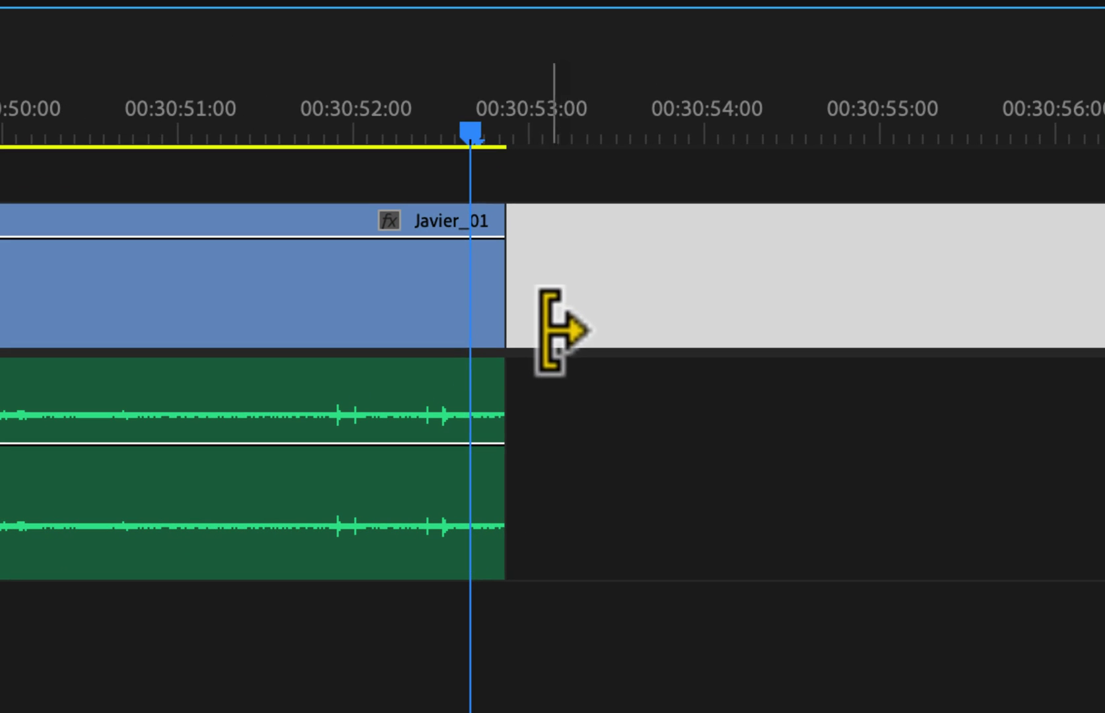
- Delete the video tail beyond the audio and link the video with the external audio
{"action": "key", "text": "Delete"}
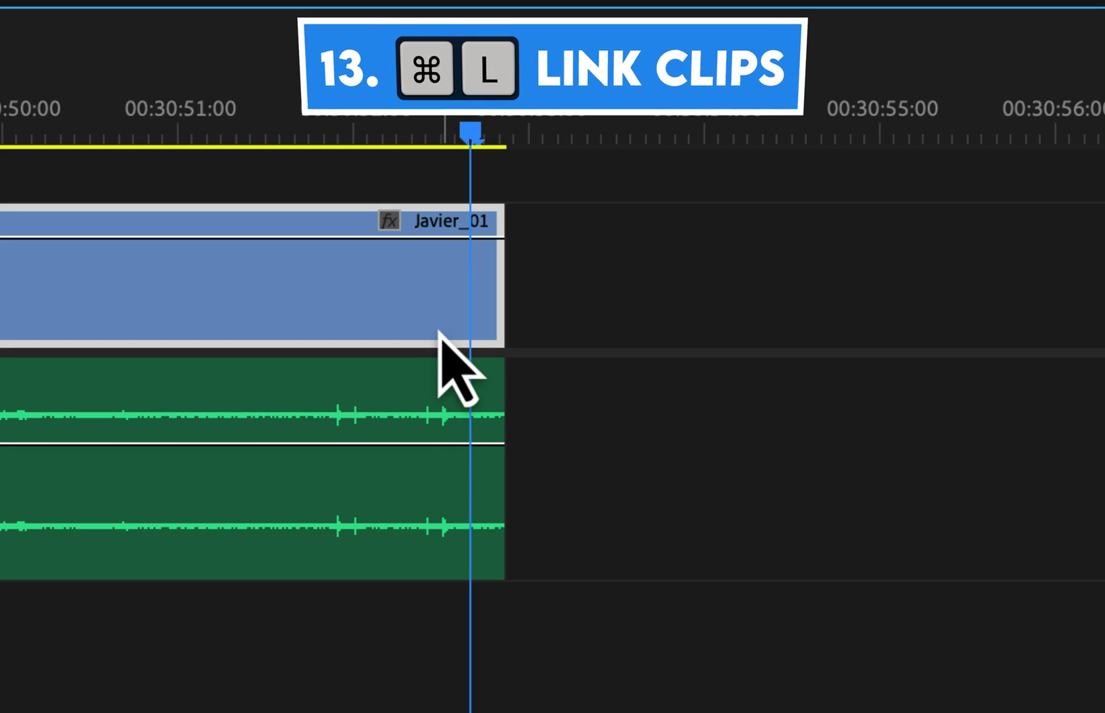
{"action": "left_click", "coordinate": [430, 399], "text": "shift"}
{"action": "key", "text": "super+l"}
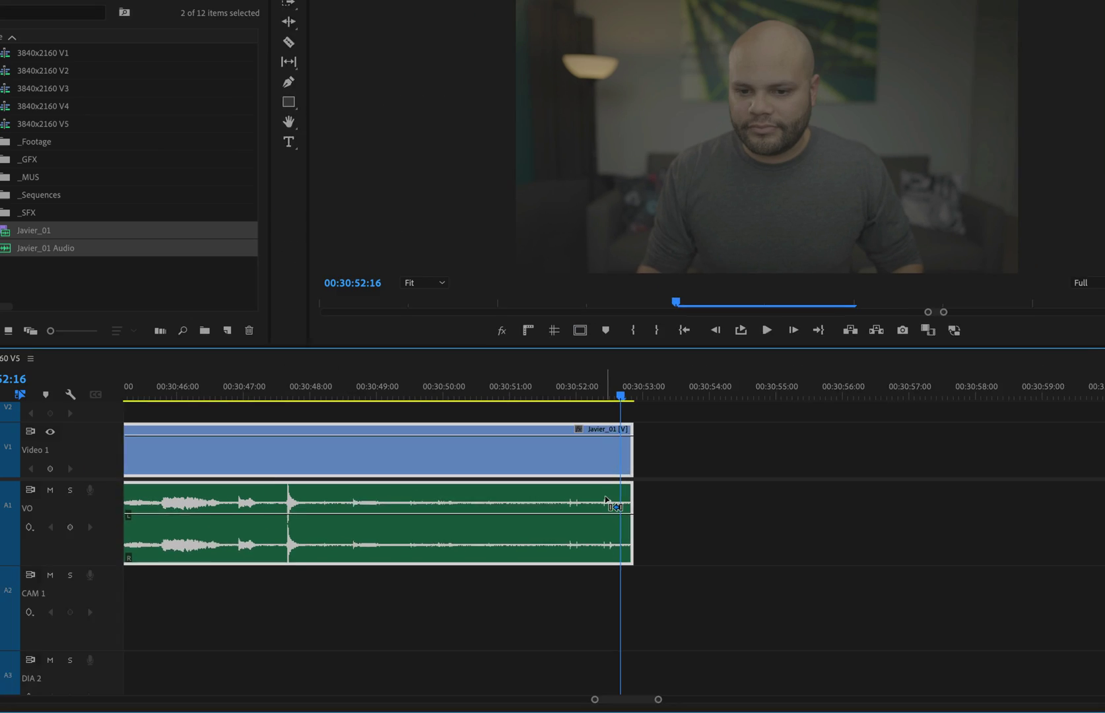
{"action": "right_click", "coordinate": [439, 320]}
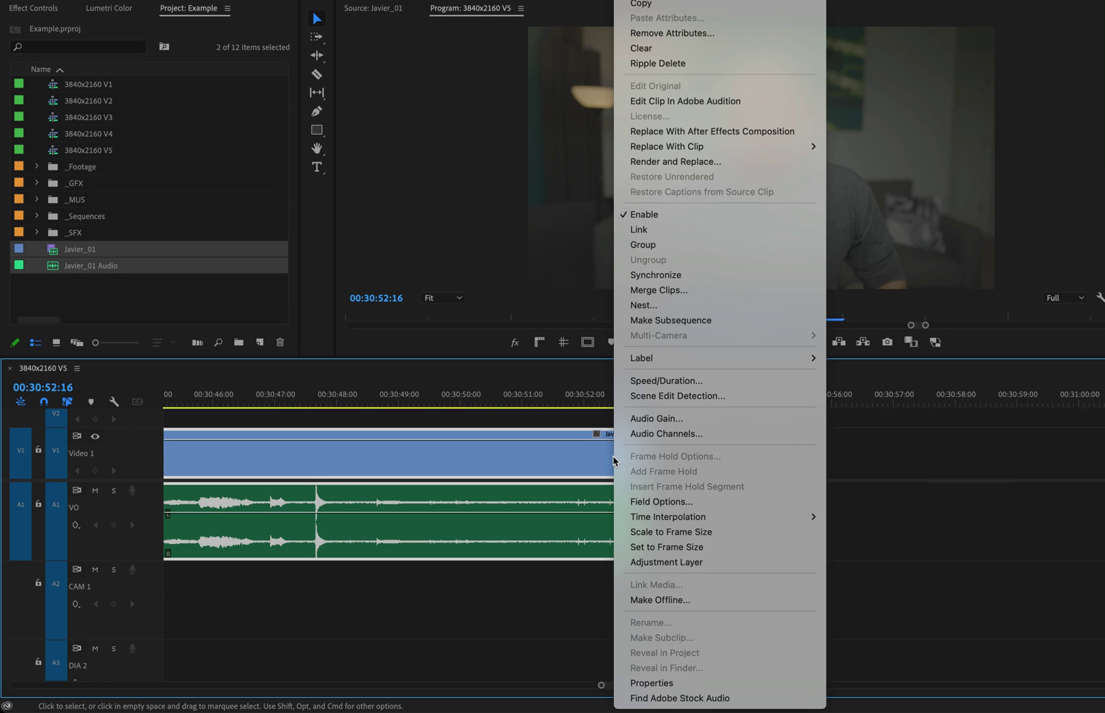
{"action": "left_click", "coordinate": [668, 235]}
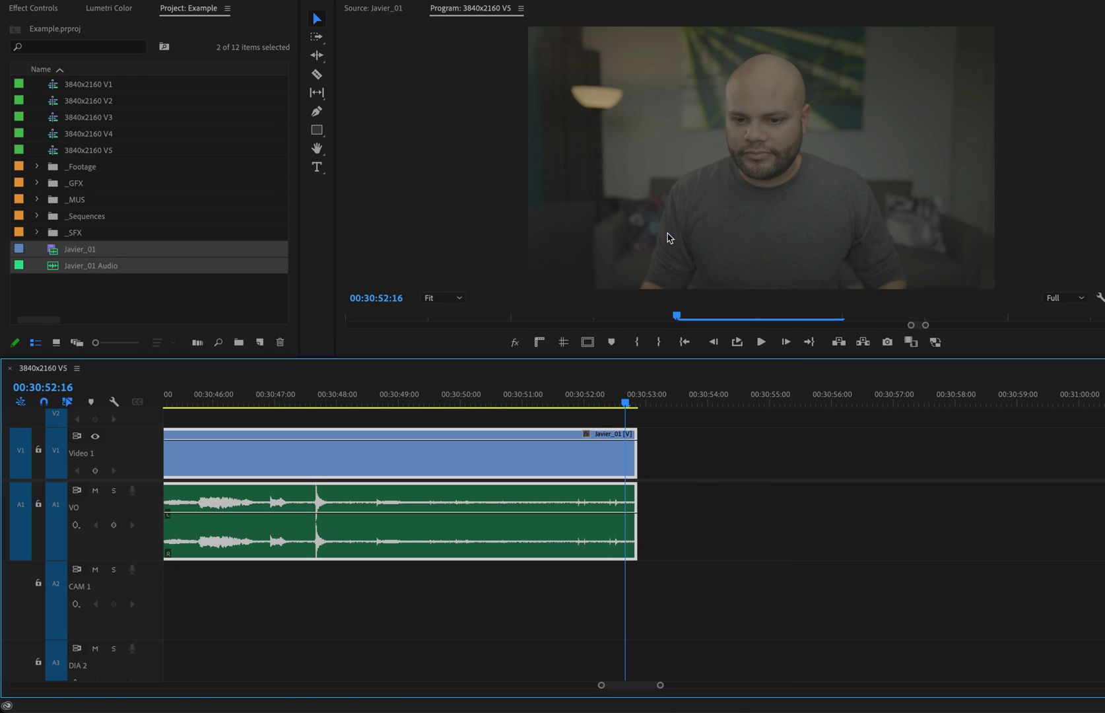
- Drag the linked Javier_01 clip earlier, to about 16:53
{"action": "left_click", "coordinate": [700, 453]}
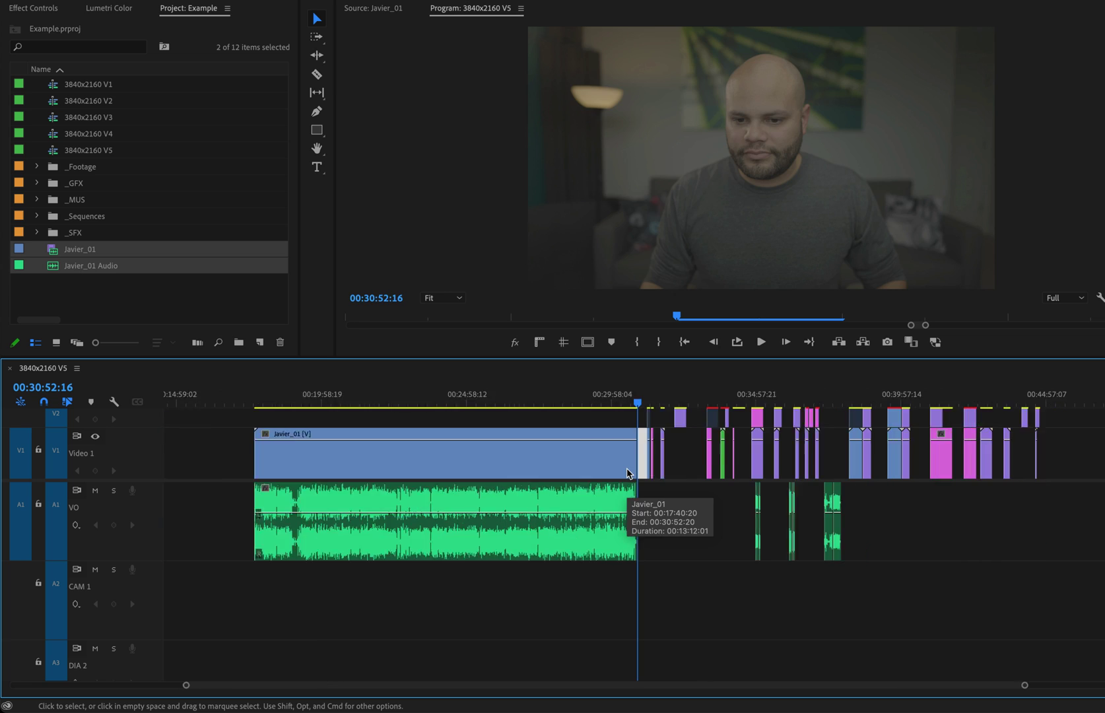
{"action": "key", "text": "minus"}
{"action": "mouse_move", "coordinate": [627, 473]}
{"action": "left_mouse_down"}
{"action": "mouse_move", "coordinate": [505, 476]}
{"action": "mouse_move", "coordinate": [541, 476]}
{"action": "left_mouse_up"}
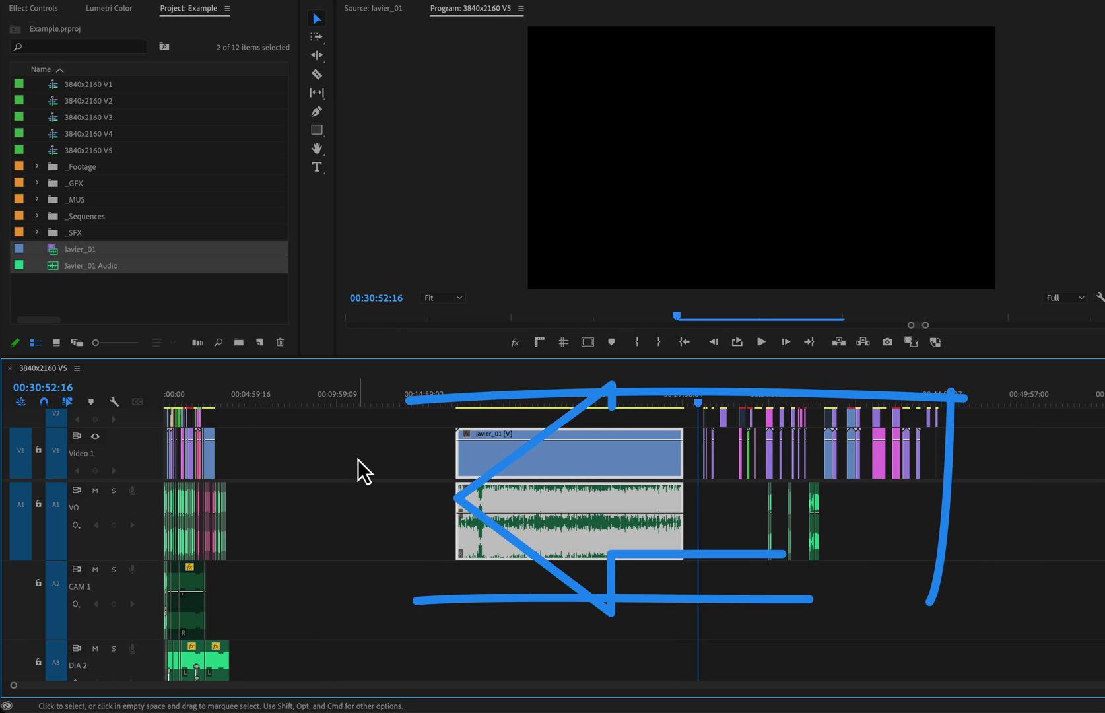
- Shift Javier_01 and every following clip about 11 minutes earlier using Track Select Forward
{"action": "left_click", "coordinate": [348, 476]}
{"action": "key", "text": "Up"}
{"action": "key", "text": "Up"}
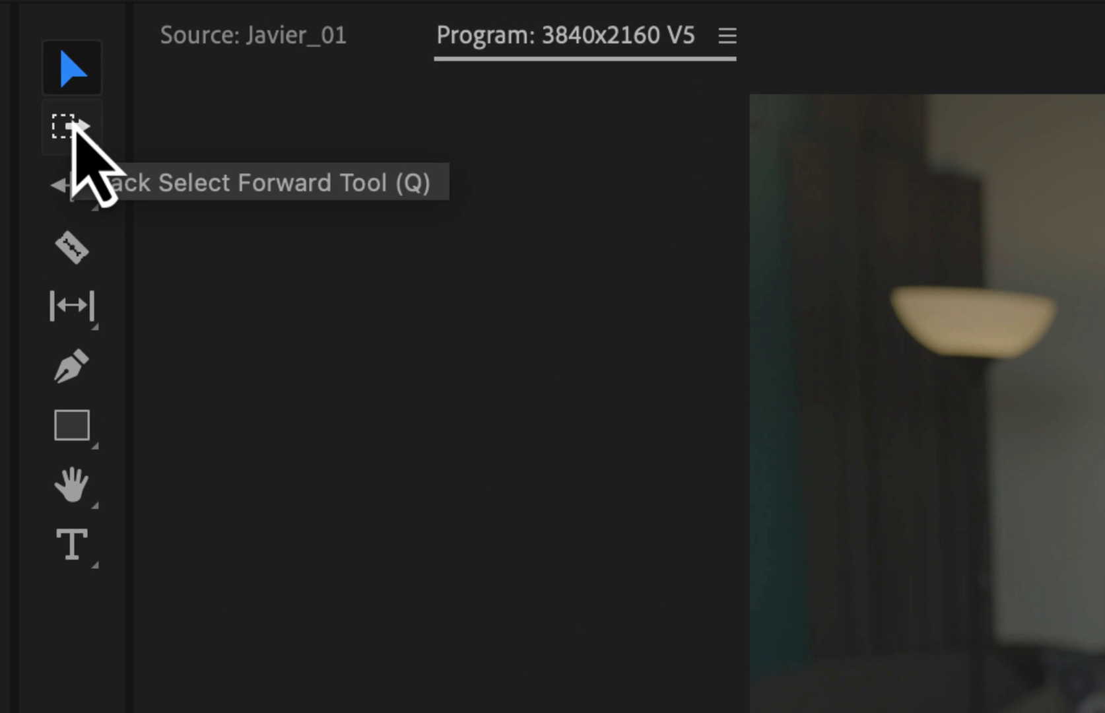
{"action": "left_click", "coordinate": [73, 125]}
{"action": "left_click", "coordinate": [434, 439]}
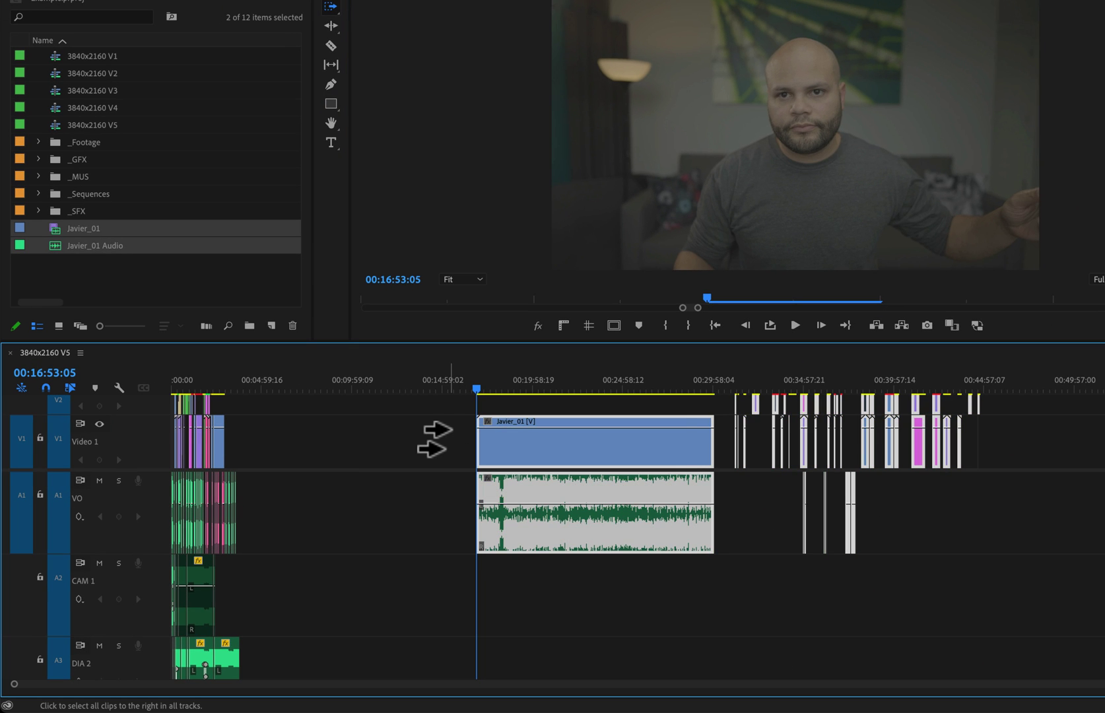
{"action": "left_click_drag", "start_coordinate": [434, 440], "coordinate": [220, 430]}
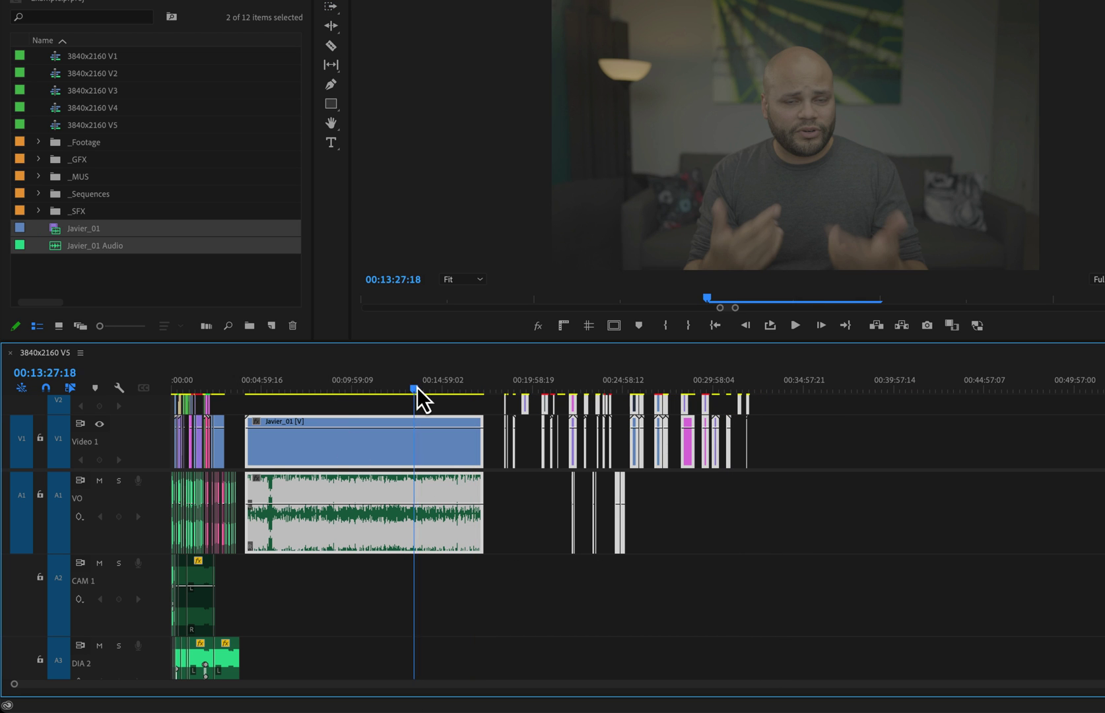
- Ripple-trim Javier_01's opening stretch up to where the usable take begins
{"action": "left_click_drag", "start_coordinate": [417, 389], "coordinate": [270, 400]}
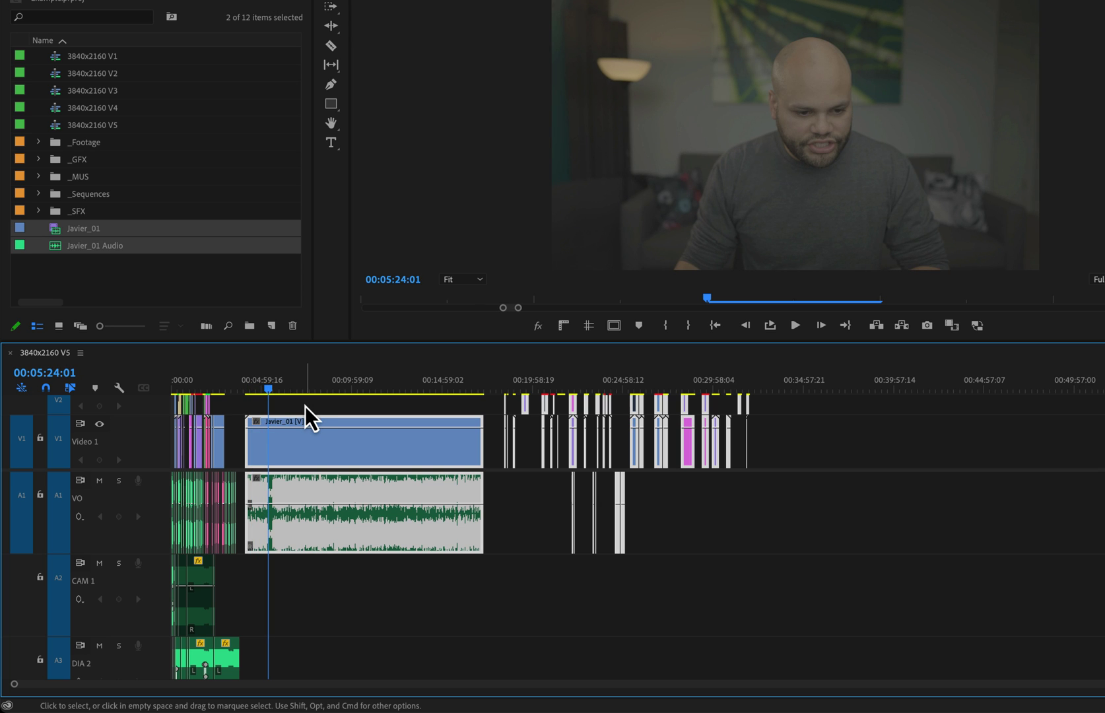
{"action": "key", "text": "equal"}
{"action": "key", "text": "equal"}
{"action": "key", "text": "equal"}
{"action": "key", "text": "equal"}
{"action": "key", "text": "equal"}
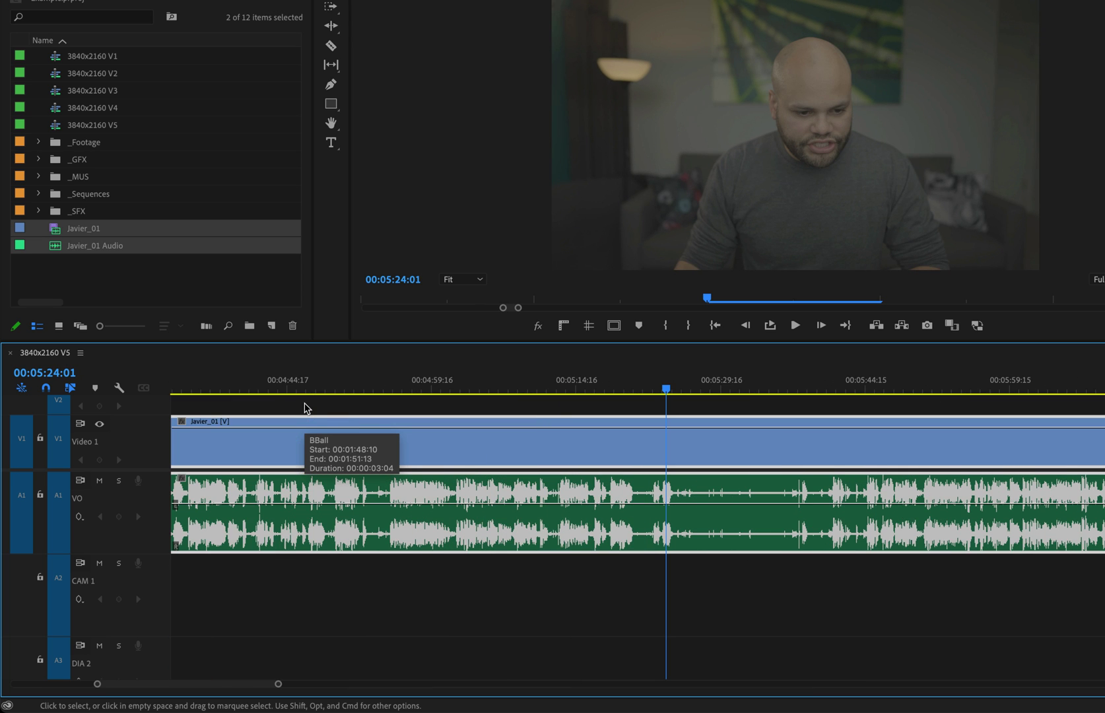
{"action": "key", "text": "minus"}
{"action": "left_click_drag", "start_coordinate": [408, 379], "coordinate": [765, 429]}
{"action": "key", "text": "q"}
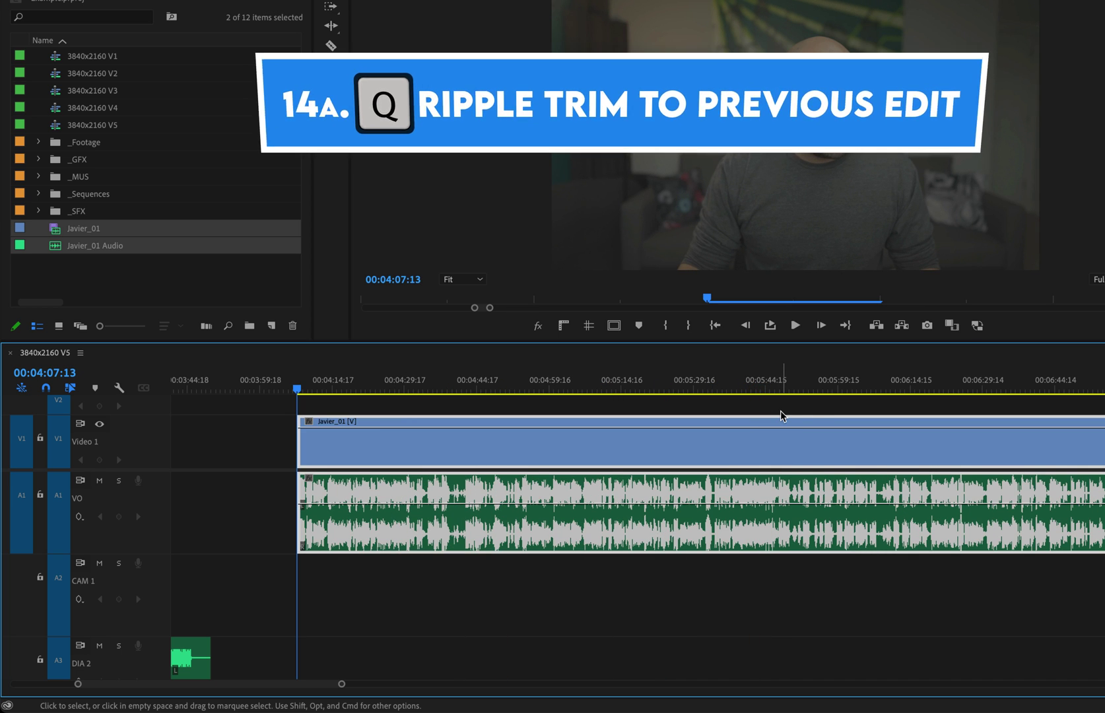
- Split at 00:04:39:01 and ripple-trim away the section up to 00:04:42:07
{"action": "left_click_drag", "start_coordinate": [315, 390], "coordinate": [452, 455]}
{"action": "key", "text": "="}
{"action": "key", "text": "="}
{"action": "key", "text": "="}
{"action": "key", "text": "="}
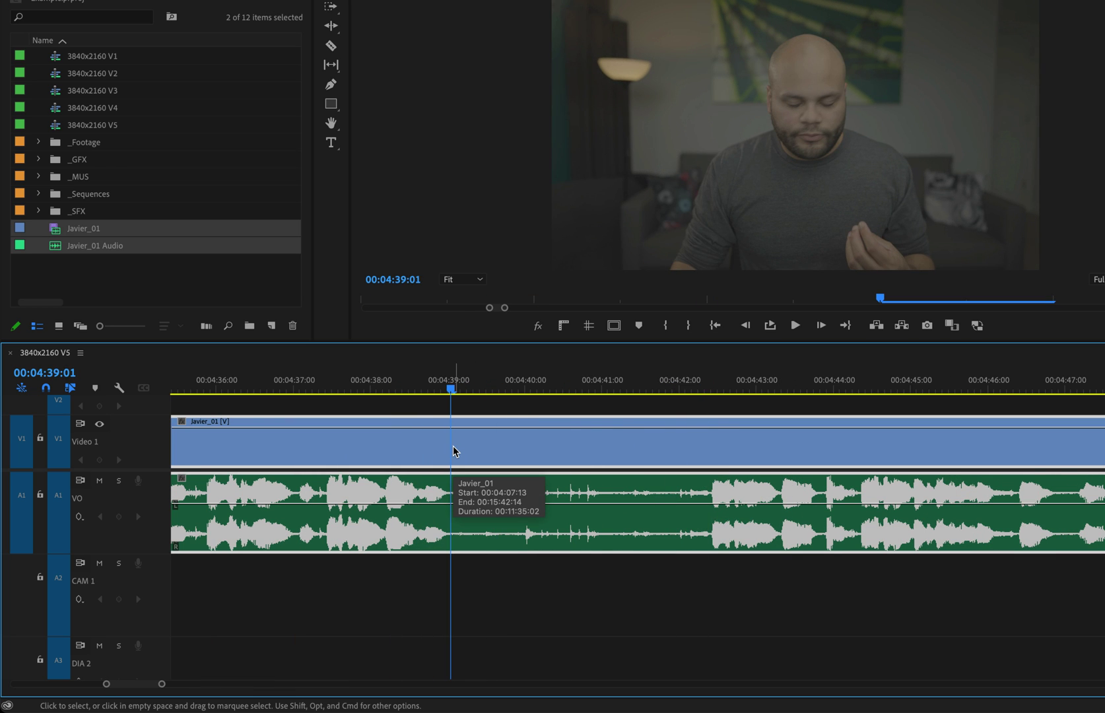
{"action": "key", "text": "super+k"}
{"action": "left_click_drag", "start_coordinate": [453, 452], "coordinate": [709, 420]}
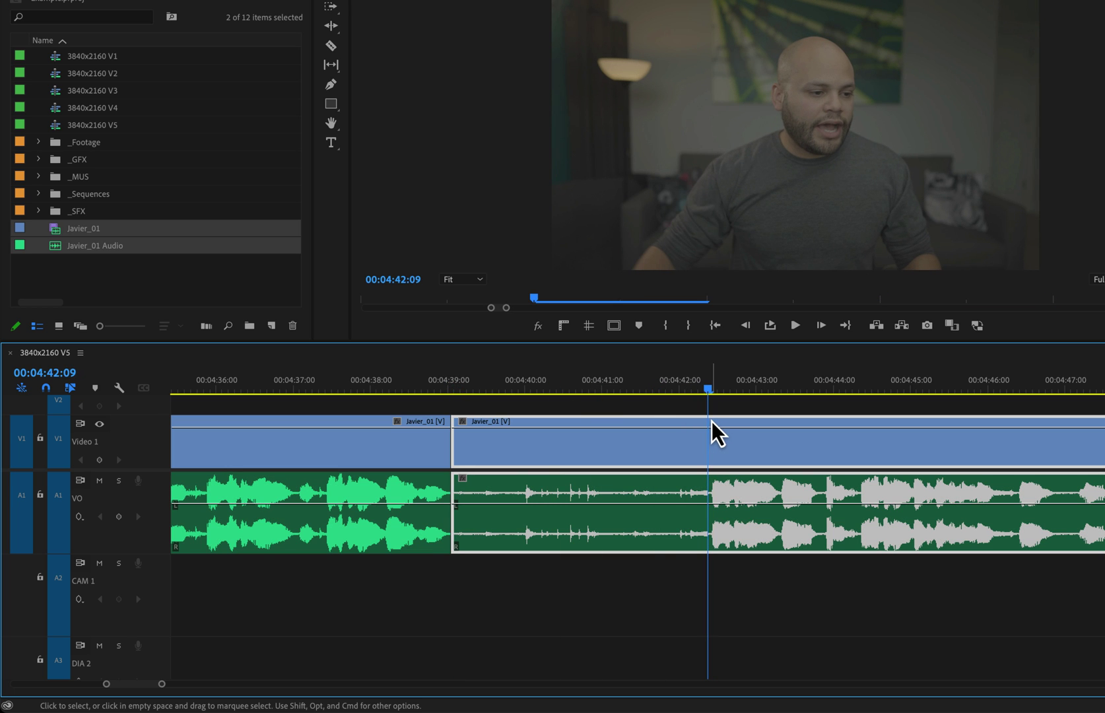
{"action": "key", "text": "q"}
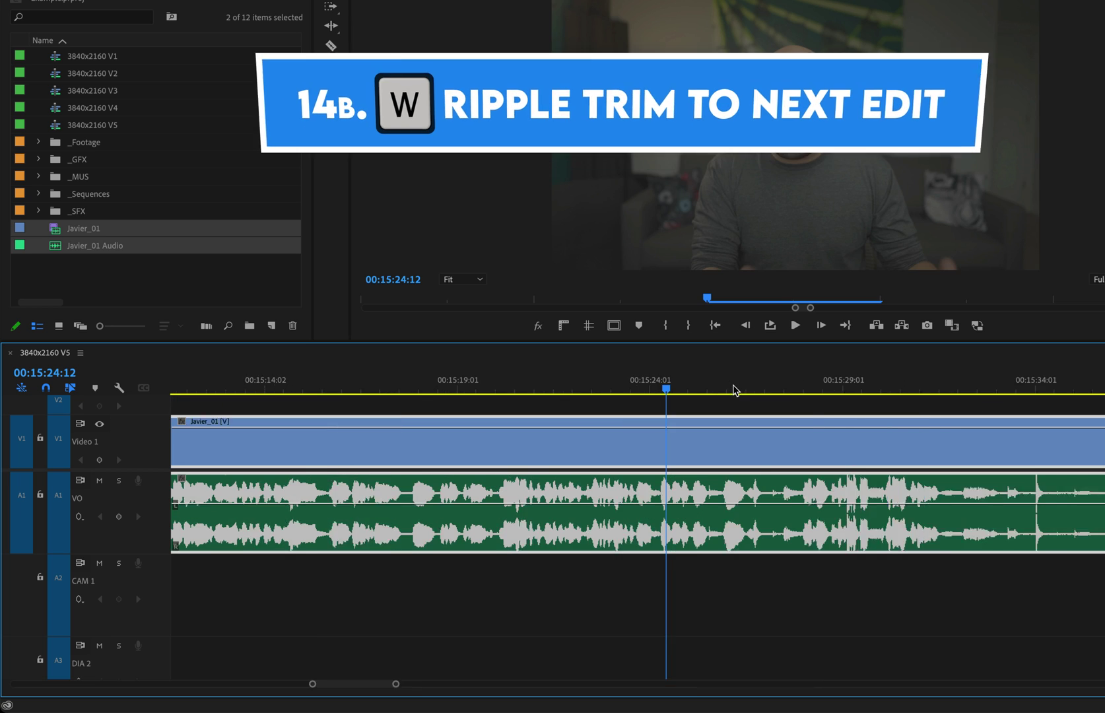
- Ripple-trim Javier_01's tail after 00:15:34:12
{"action": "key", "text": "minus"}
{"action": "left_click_drag", "start_coordinate": [733, 388], "coordinate": [861, 390]}
{"action": "key", "text": "w"}
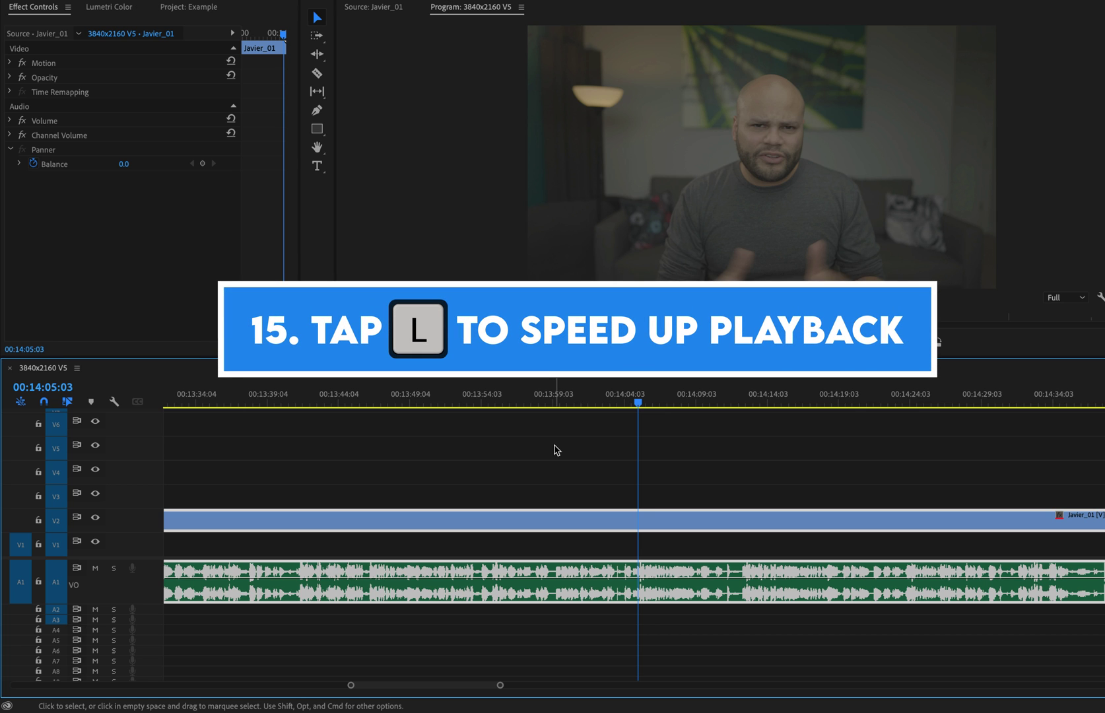
{"action": "key", "text": "l"}
{"action": "key", "text": "l"}
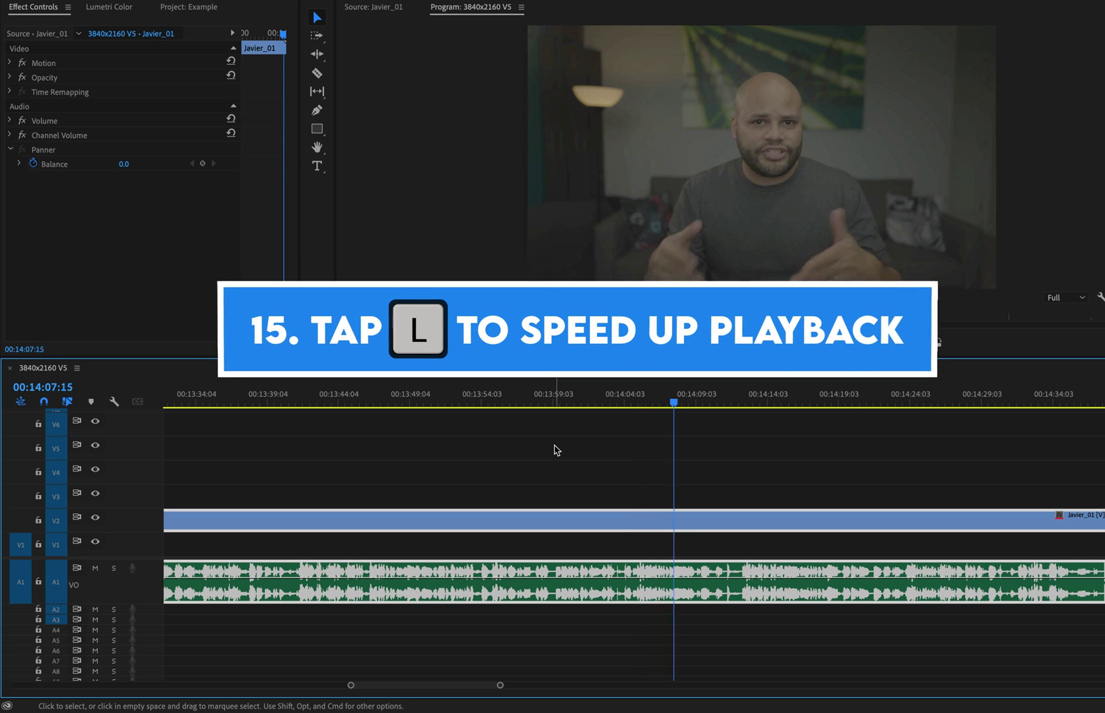
{"action": "key", "text": "l"}
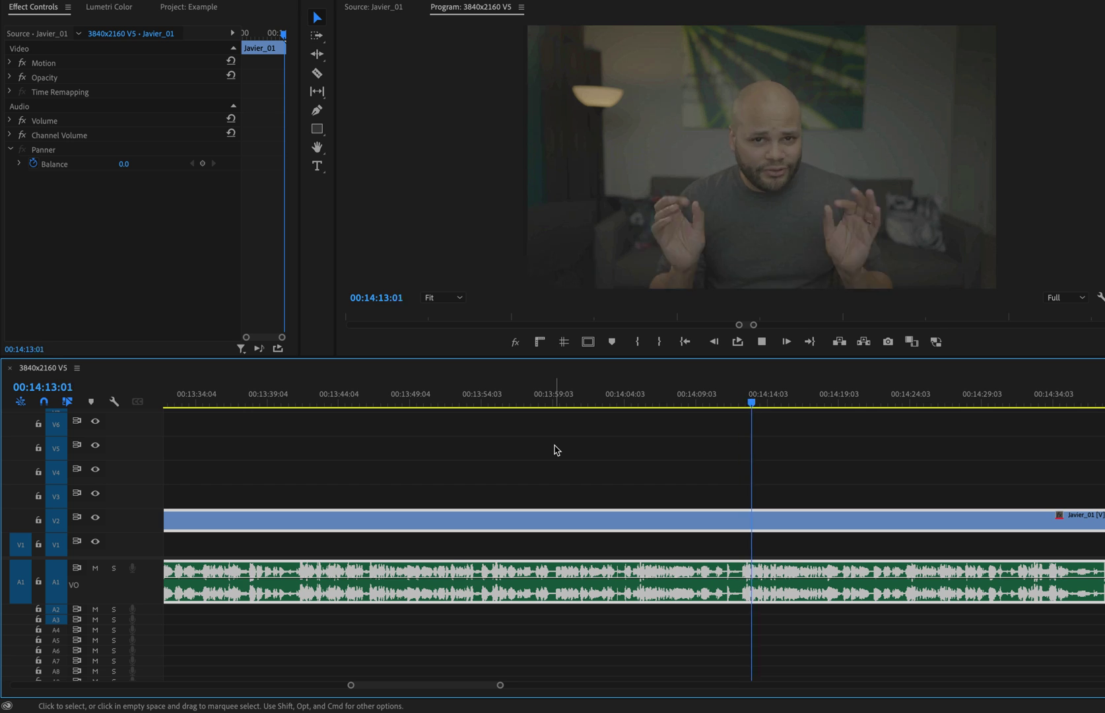